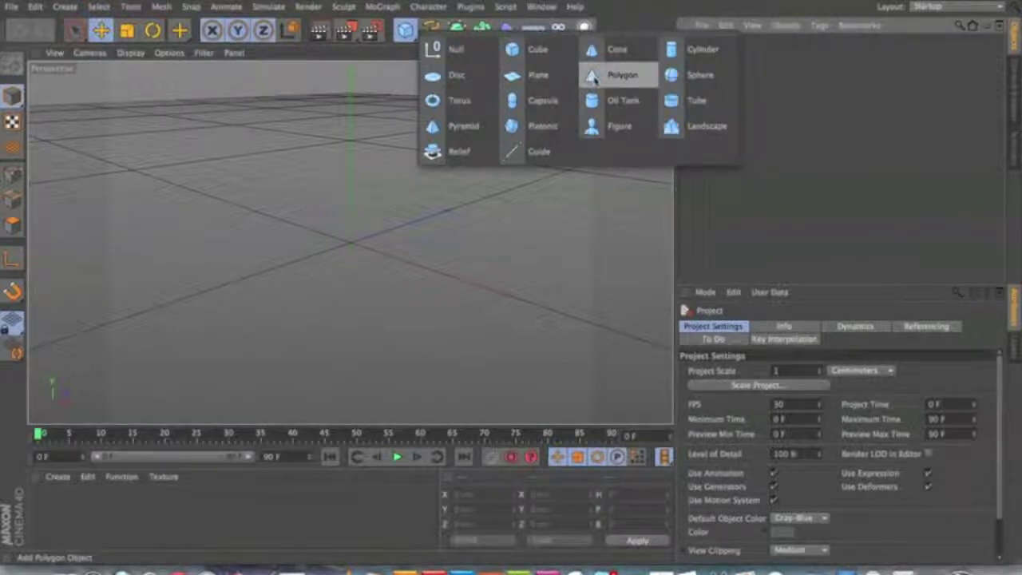
Add a cylinder to the scene and set its radius to 100 cm
{"action": "left_click", "coordinate": [685, 49]}
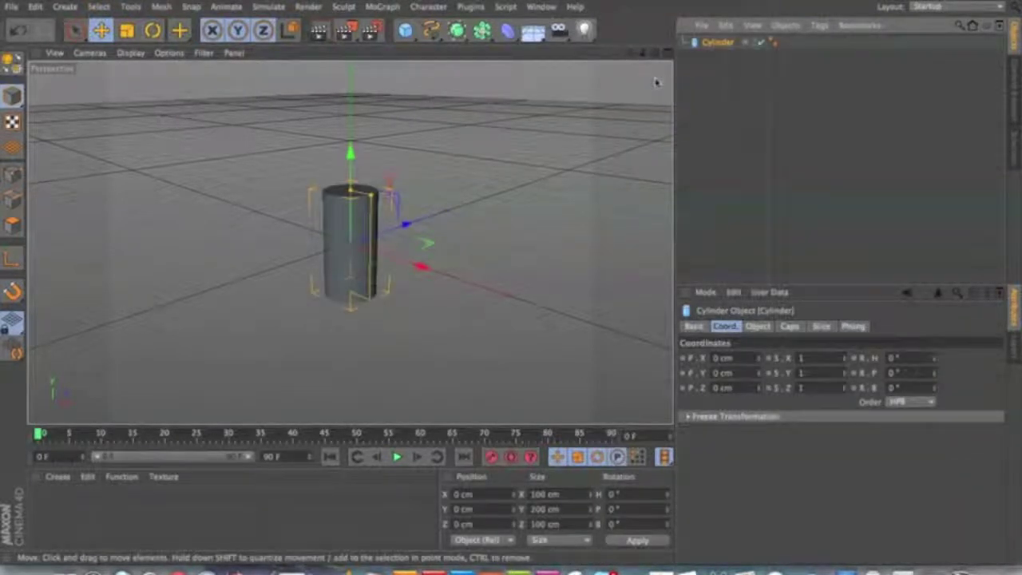
{"action": "left_click", "coordinate": [695, 327]}
{"action": "left_click", "coordinate": [759, 326]}
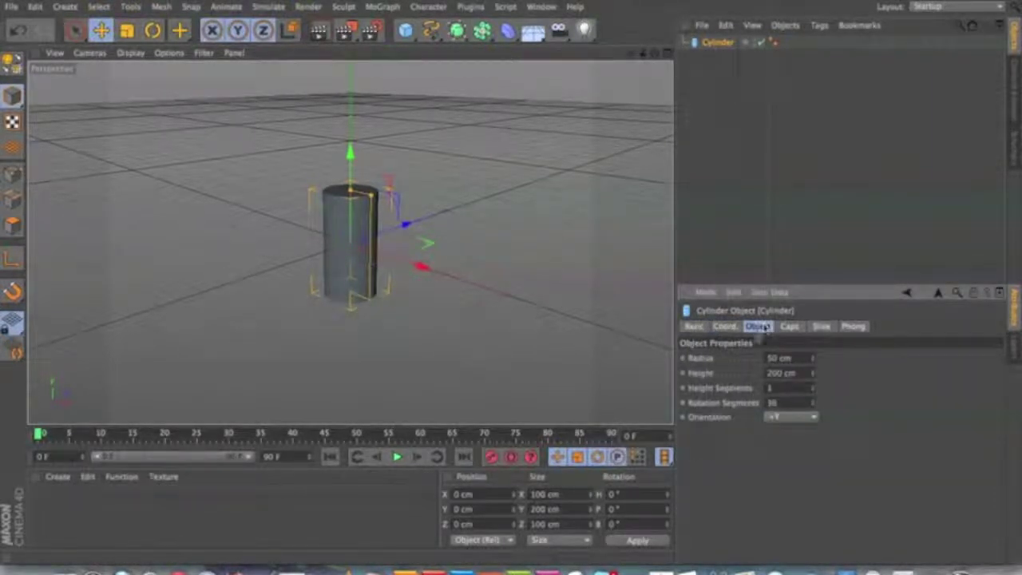
{"action": "left_click", "coordinate": [773, 358]}
{"action": "type", "text": "100"}
{"action": "key", "text": "Return"}
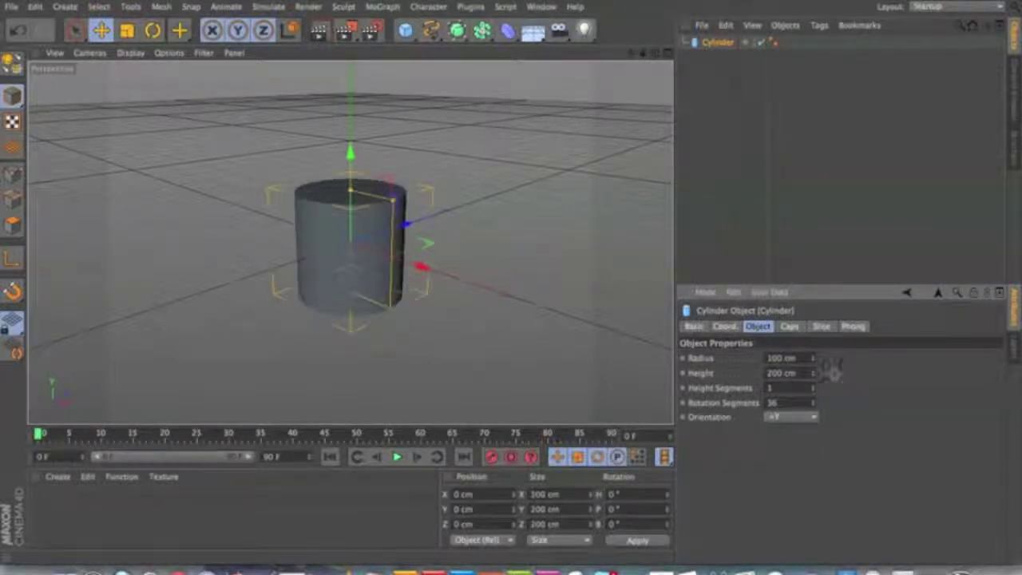
Set the cylinder's height to 75 cm
{"action": "left_click", "coordinate": [773, 373]}
{"action": "type", "text": "50"}
{"action": "key", "text": "Return"}
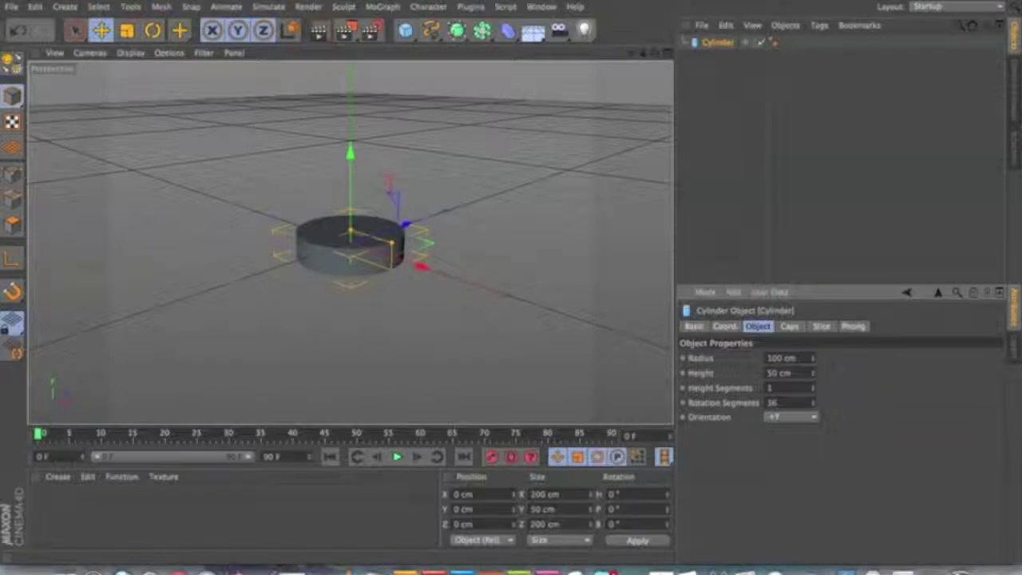
{"action": "type", "text": "75"}
{"action": "key", "text": "Return"}
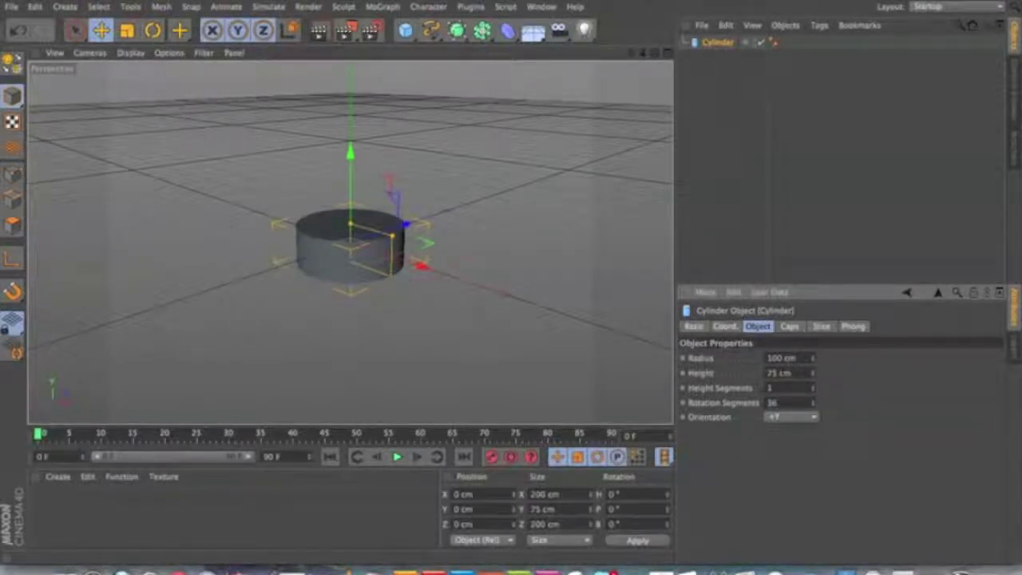
Enable the fillet on the cylinder's caps to round its edges
{"action": "left_click", "coordinate": [789, 327]}
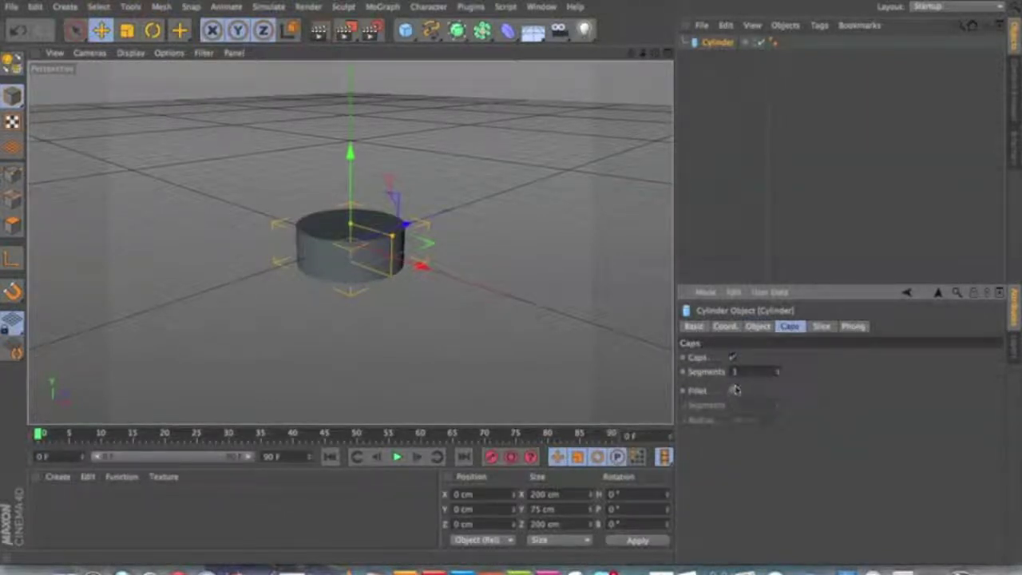
{"action": "left_click", "coordinate": [732, 390]}
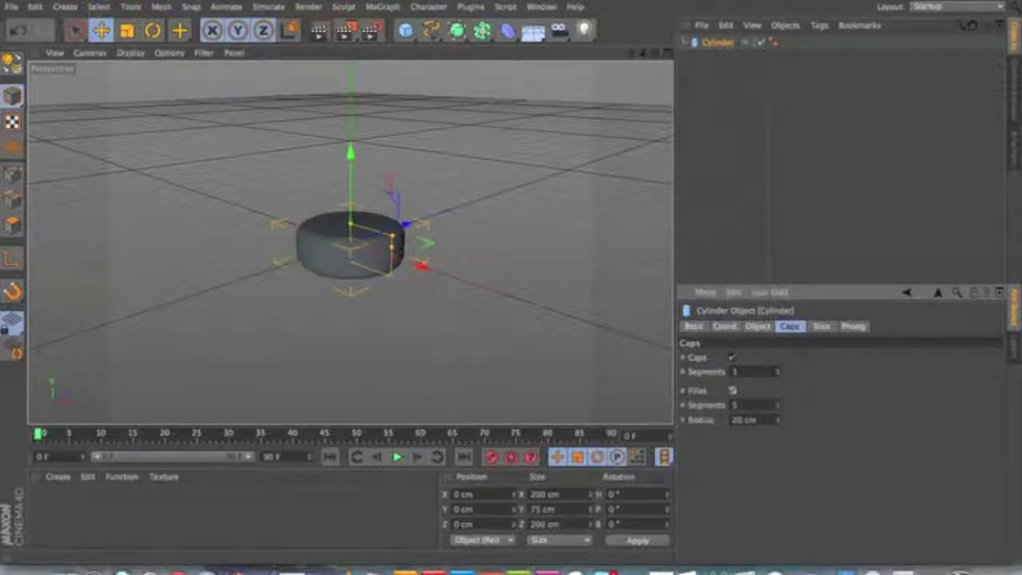
{"action": "scroll", "coordinate": [389, 246], "scroll_direction": "up", "scroll_amount": 3}
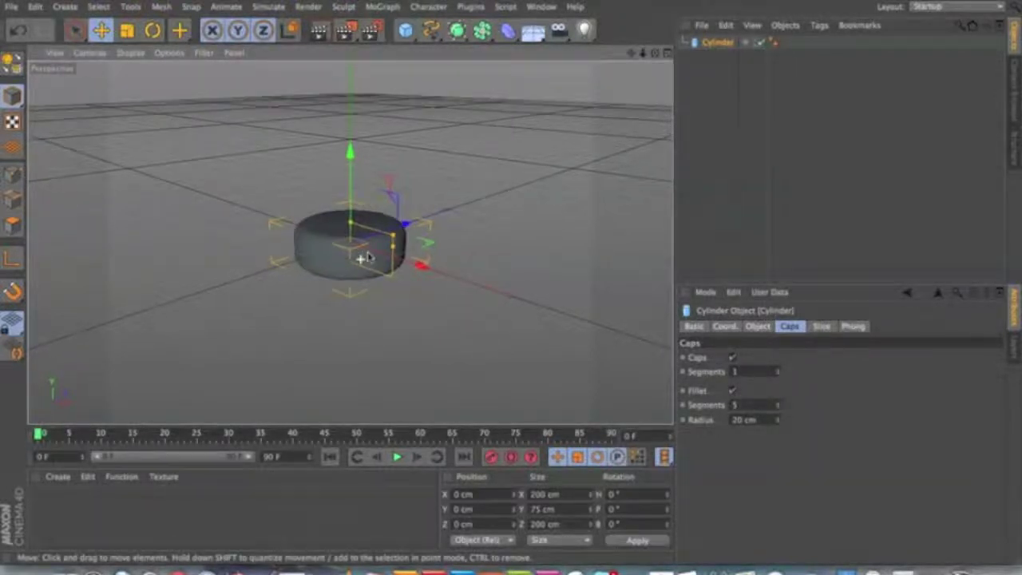
{"action": "left_click_drag", "start_coordinate": [389, 246], "coordinate": [407, 317], "text": "alt"}
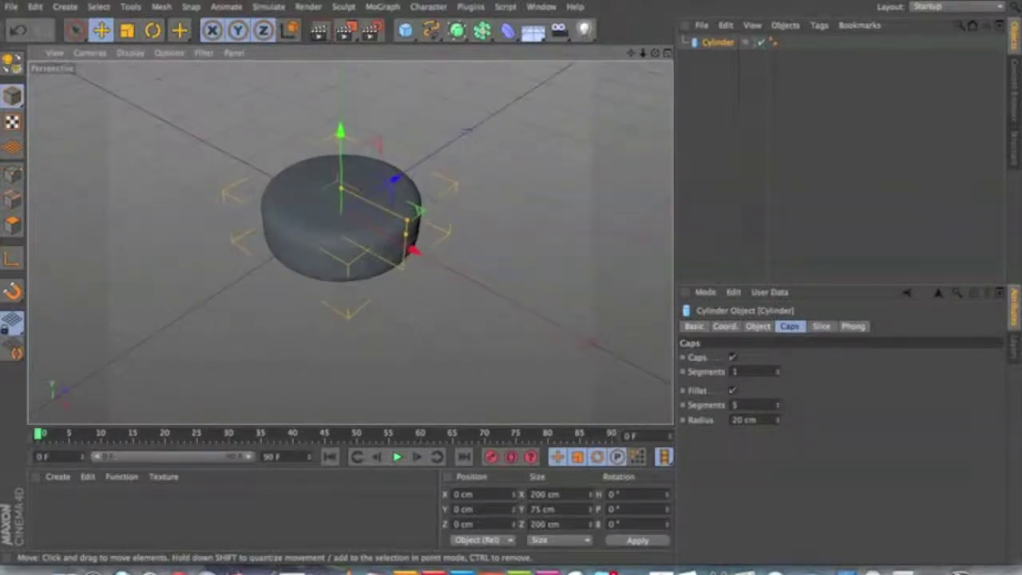
Increase the cylinder's radius to 130 cm
{"action": "left_click", "coordinate": [757, 327]}
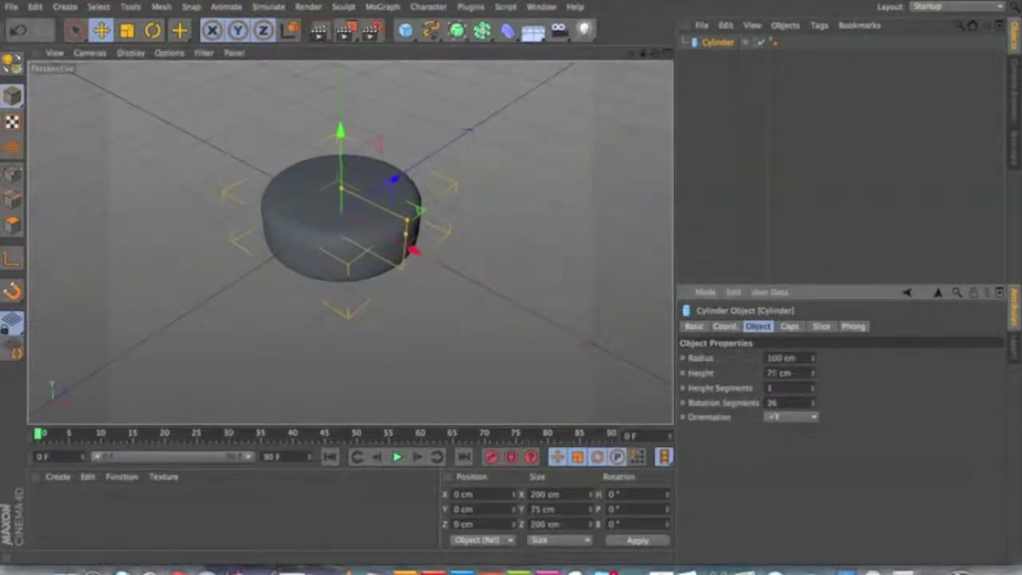
{"action": "left_click_drag", "start_coordinate": [771, 358], "coordinate": [849, 353]}
{"action": "left_click_drag", "start_coordinate": [429, 285], "coordinate": [452, 312], "text": "alt"}
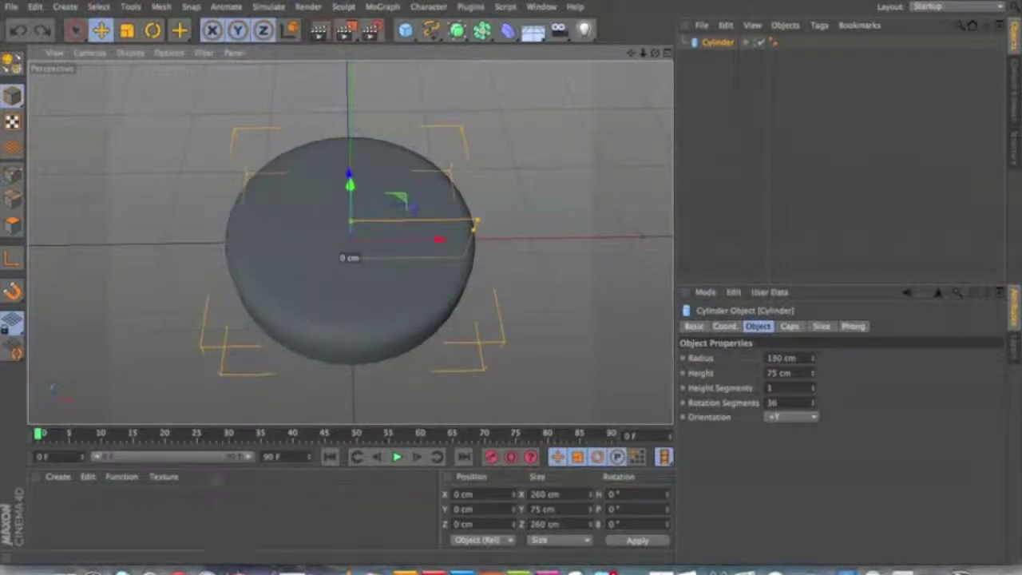
{"action": "middle_click_drag", "start_coordinate": [331, 315], "coordinate": [336, 301], "text": "alt"}
Create a new material and apply it to the cylinder
{"action": "left_click", "coordinate": [86, 515]}
{"action": "double_click", "coordinate": [86, 515]}
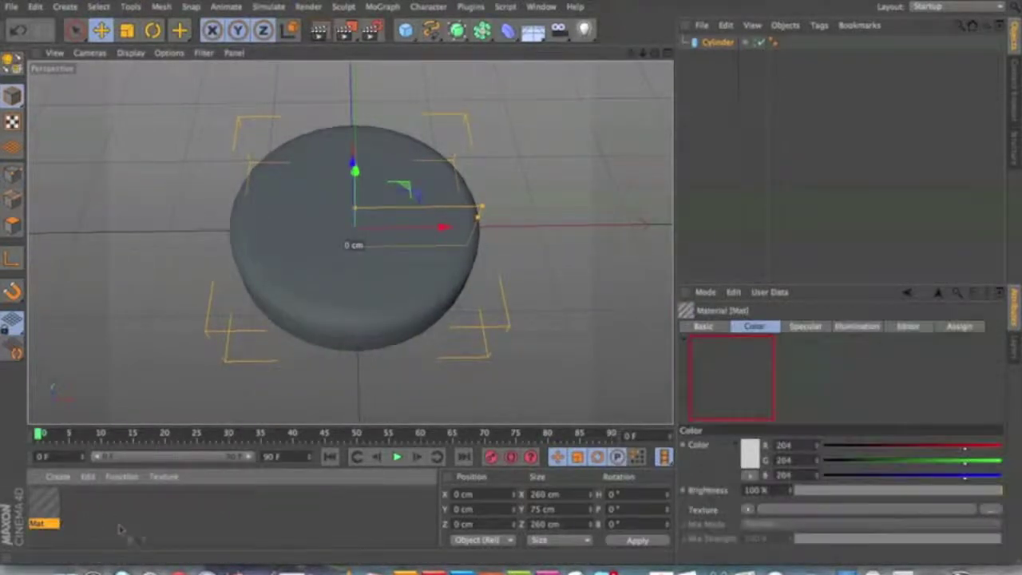
{"action": "left_click_drag", "start_coordinate": [47, 504], "coordinate": [364, 249]}
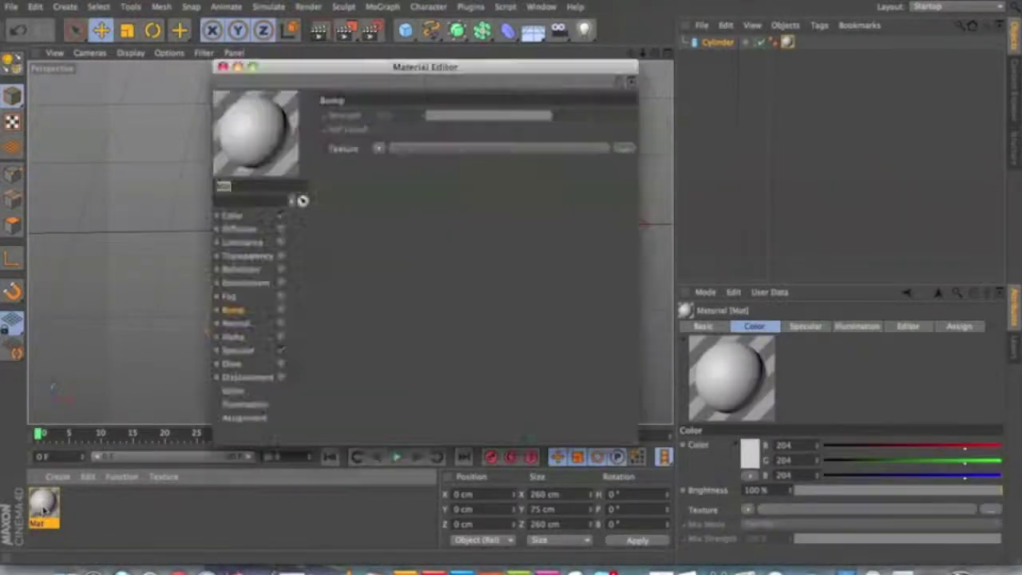
Load candy.psd from the Desktop as the material's color texture, copying the image to the project location, and close the material editor
{"action": "double_click", "coordinate": [44, 515]}
{"action": "left_click", "coordinate": [236, 216]}
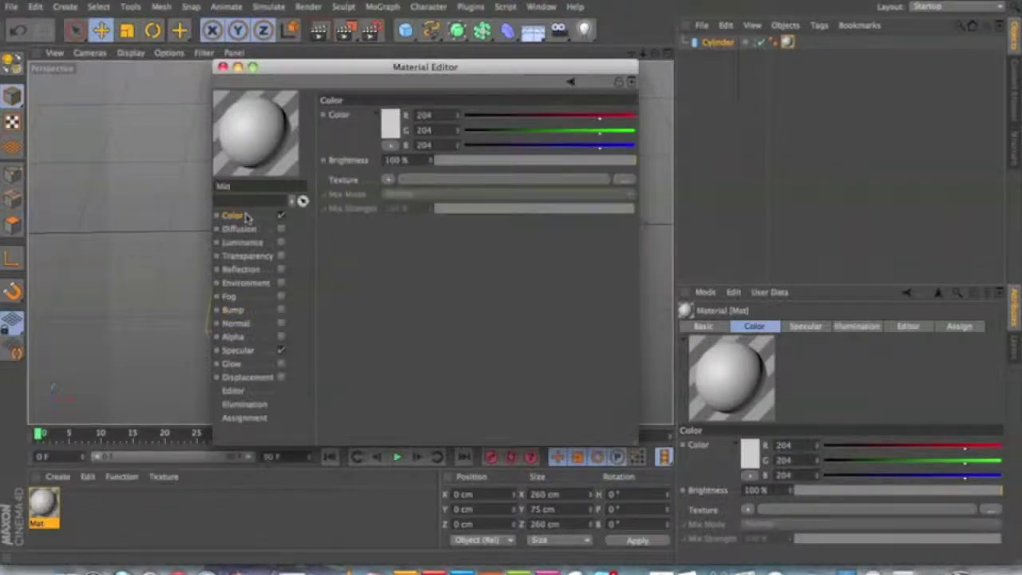
{"action": "left_click", "coordinate": [388, 180]}
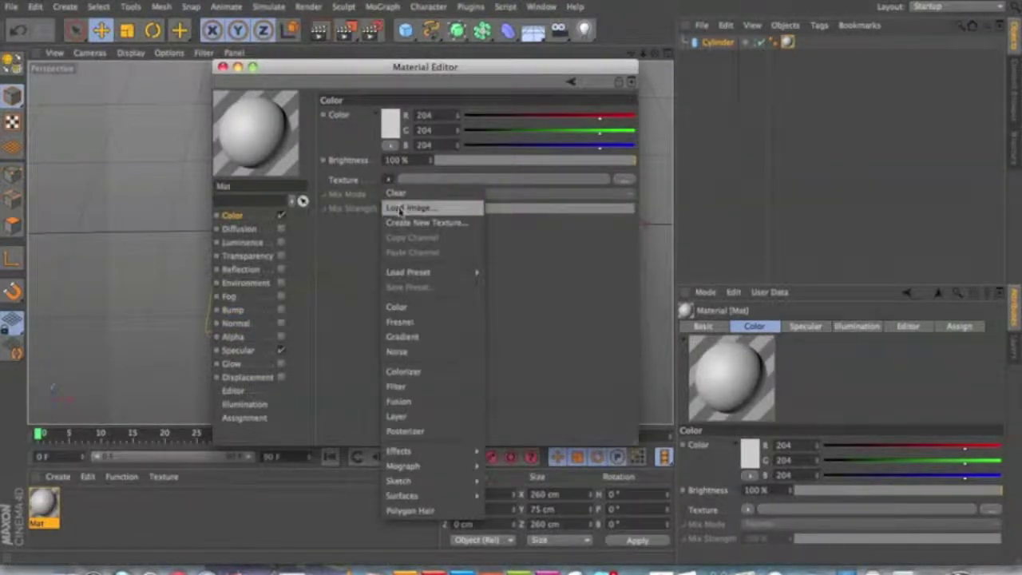
{"action": "mouse_move", "coordinate": [412, 275]}
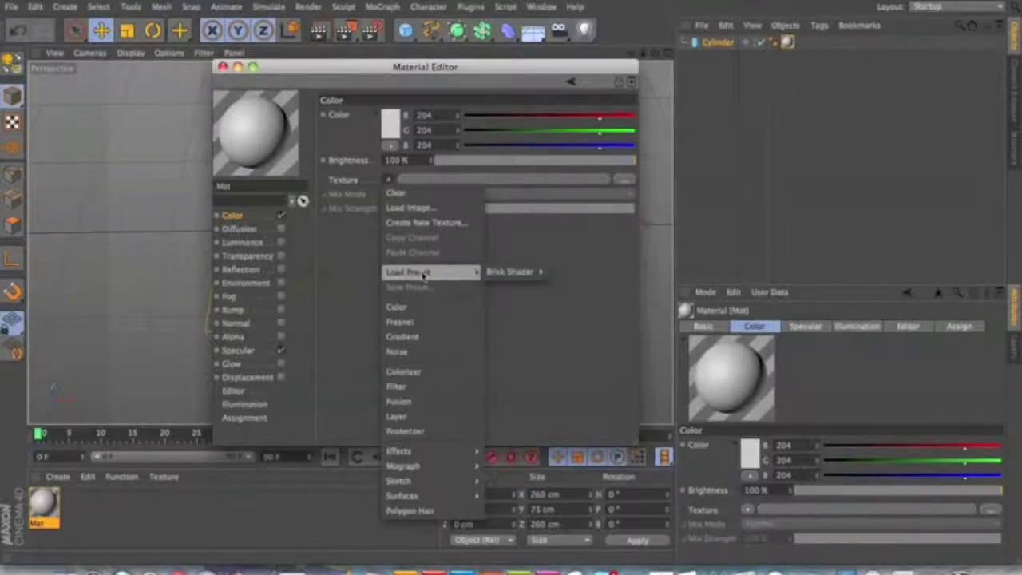
{"action": "left_click", "coordinate": [409, 208]}
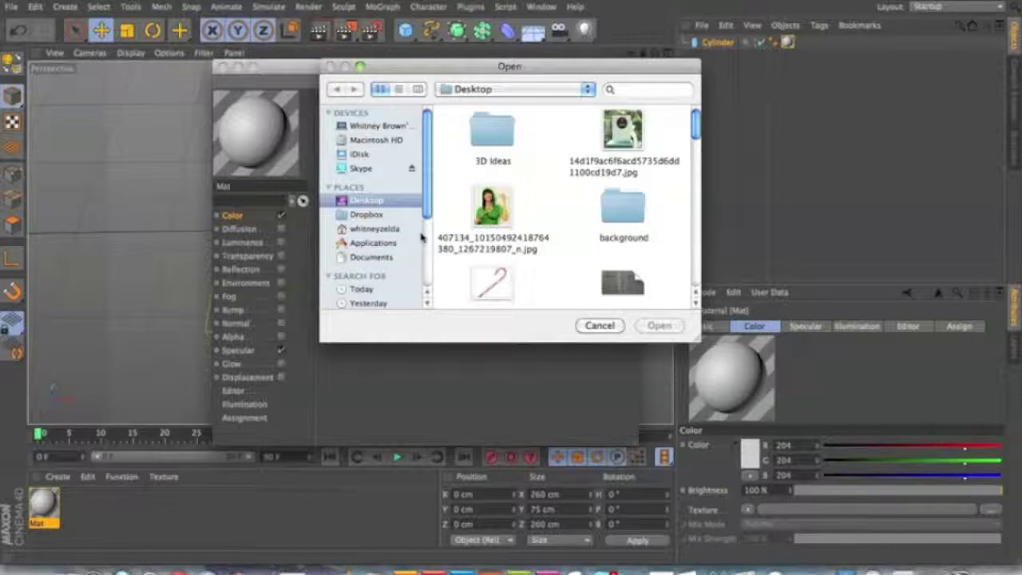
{"action": "scroll", "coordinate": [559, 208], "scroll_direction": "down", "scroll_amount": 5}
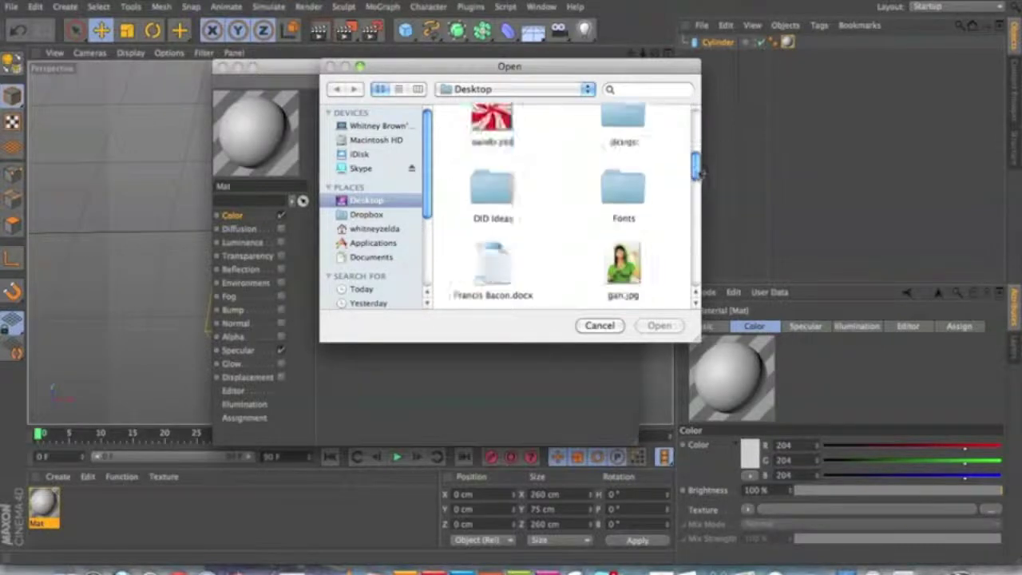
{"action": "left_click", "coordinate": [492, 156]}
{"action": "left_click", "coordinate": [659, 326]}
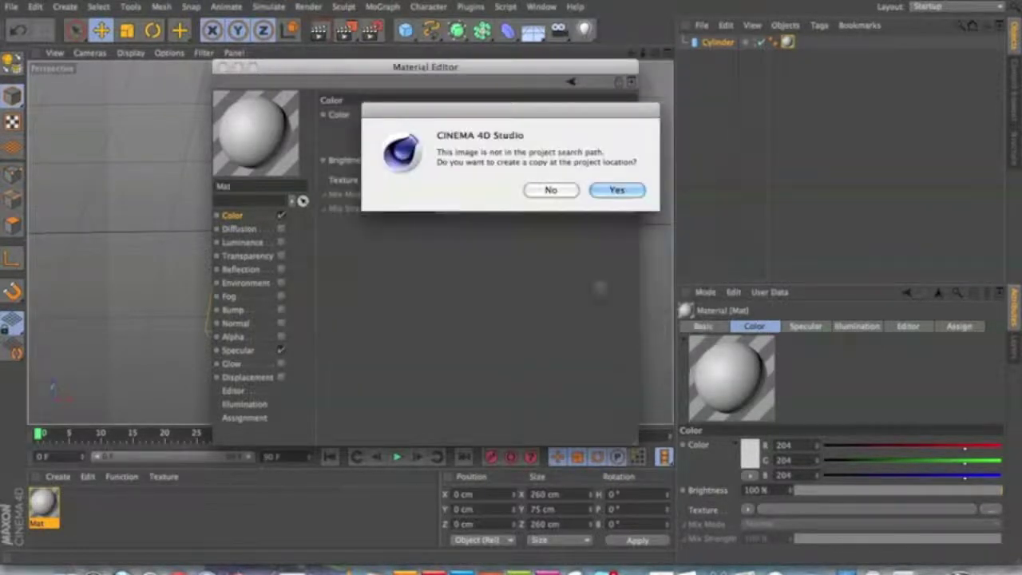
{"action": "left_click", "coordinate": [611, 189]}
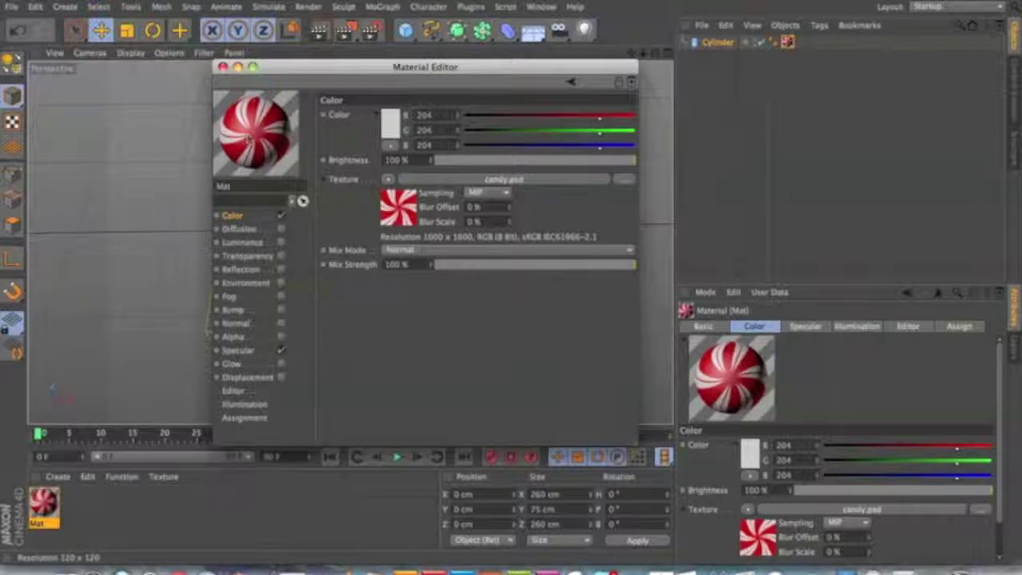
{"action": "left_click", "coordinate": [223, 66]}
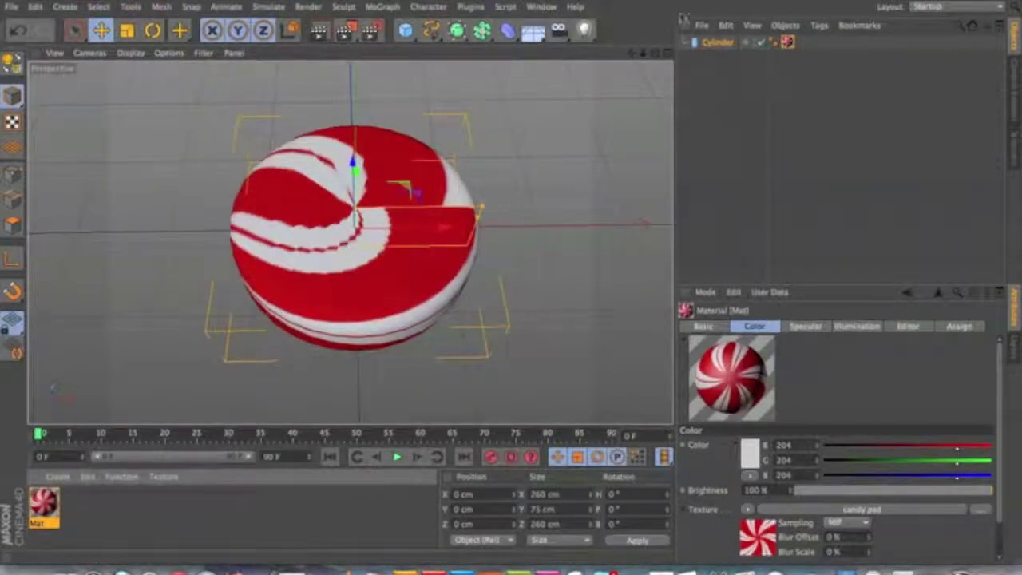
Switch to texture mode and make the cylinder editable as a polygon object
{"action": "left_click", "coordinate": [722, 43]}
{"action": "left_click", "coordinate": [12, 121]}
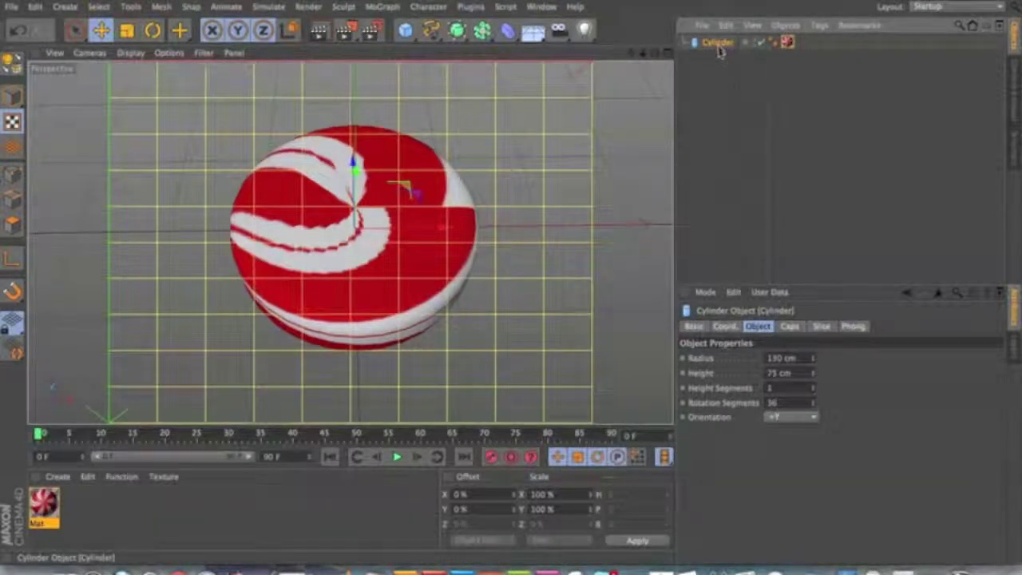
{"action": "key", "text": "c"}
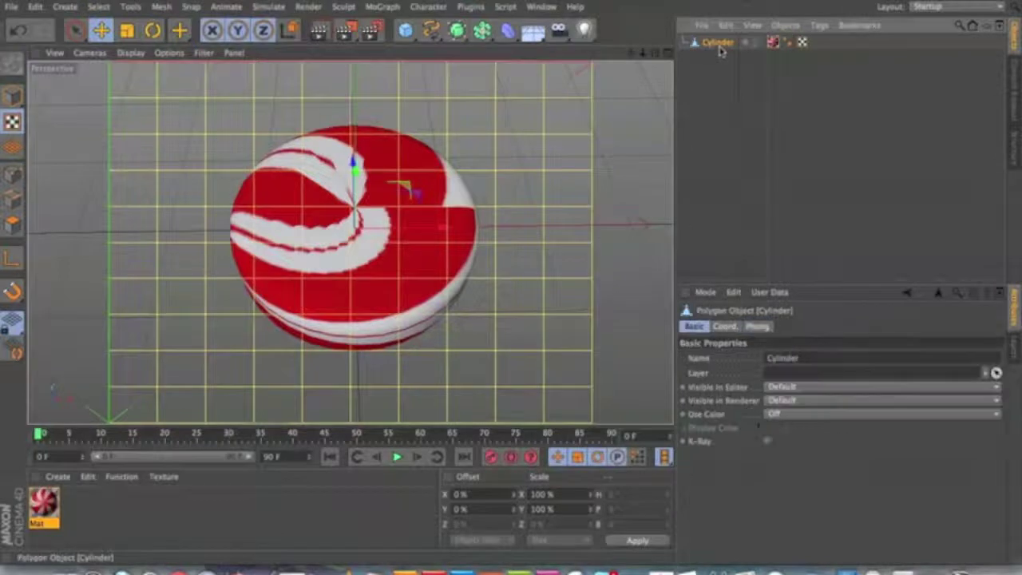
Set the cylinder's texture projection to Flat and rotate the projection so the swirl faces the cylinder's top
{"action": "left_click", "coordinate": [803, 43]}
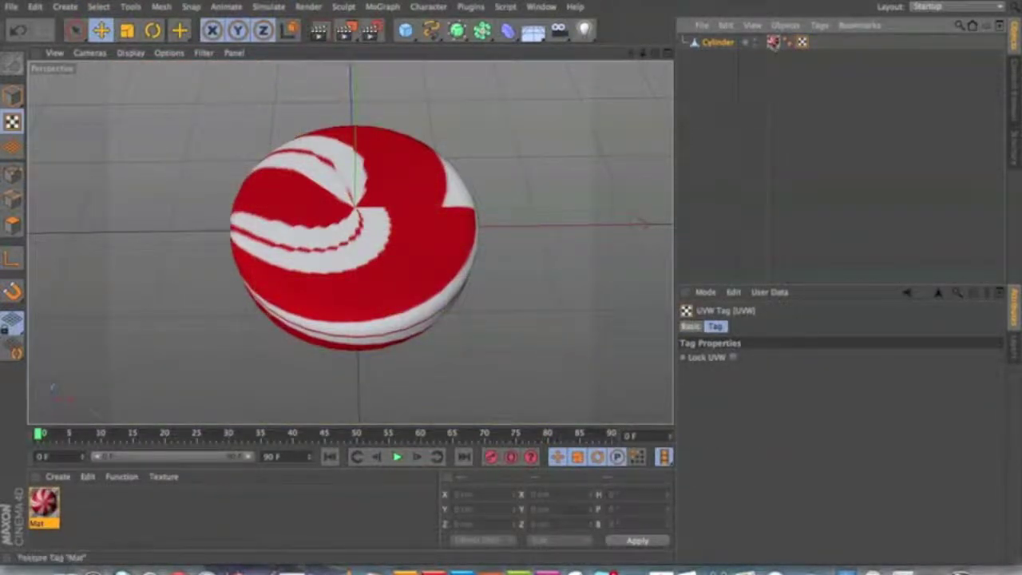
{"action": "left_click", "coordinate": [773, 42]}
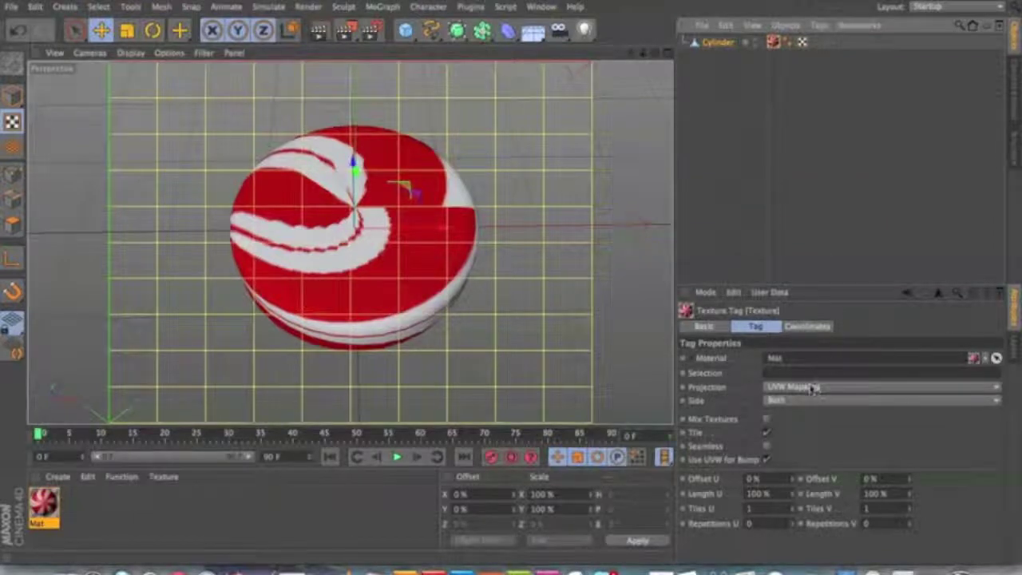
{"action": "left_click", "coordinate": [813, 389]}
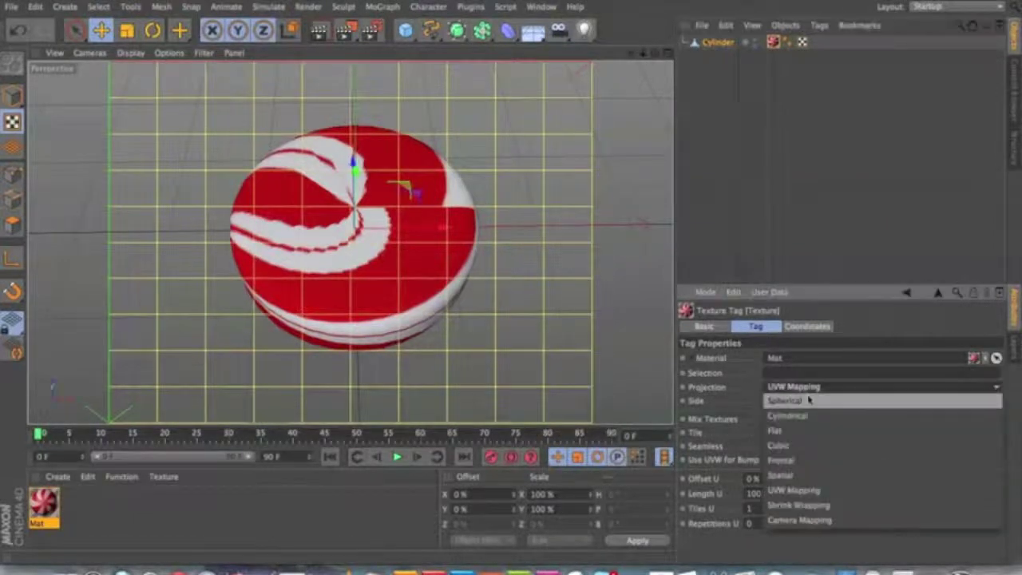
{"action": "left_click", "coordinate": [776, 434]}
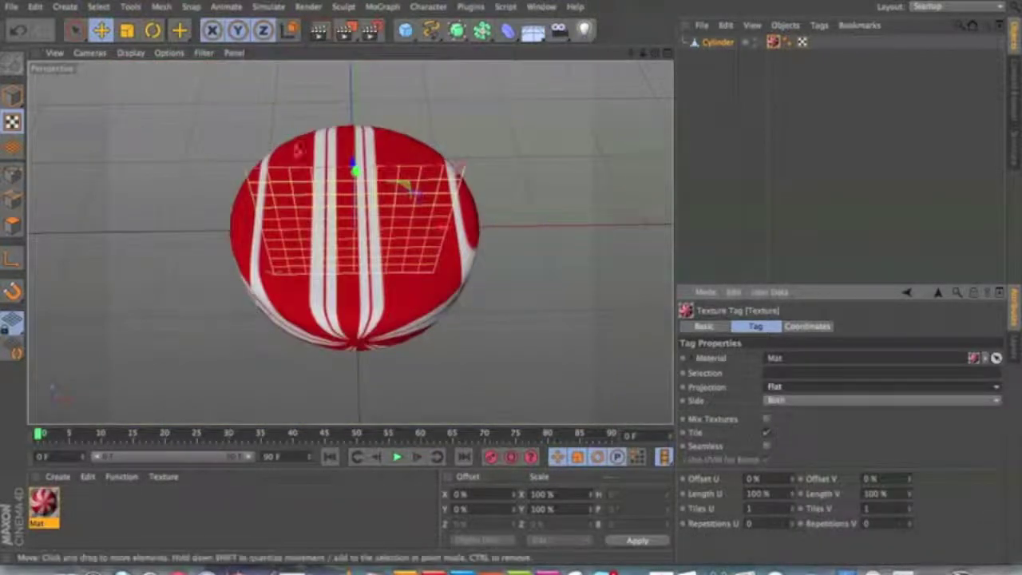
{"action": "left_click", "coordinate": [153, 30]}
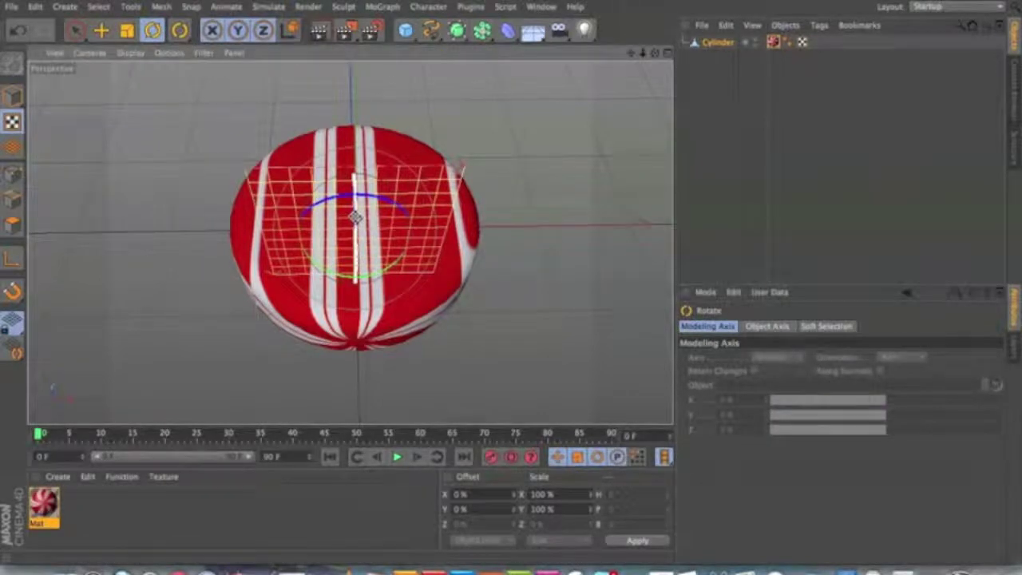
{"action": "left_click_drag", "start_coordinate": [355, 215], "coordinate": [348, 67]}
Try scaling the flat texture projection freehand, and undo the scaling
{"action": "left_click", "coordinate": [126, 30]}
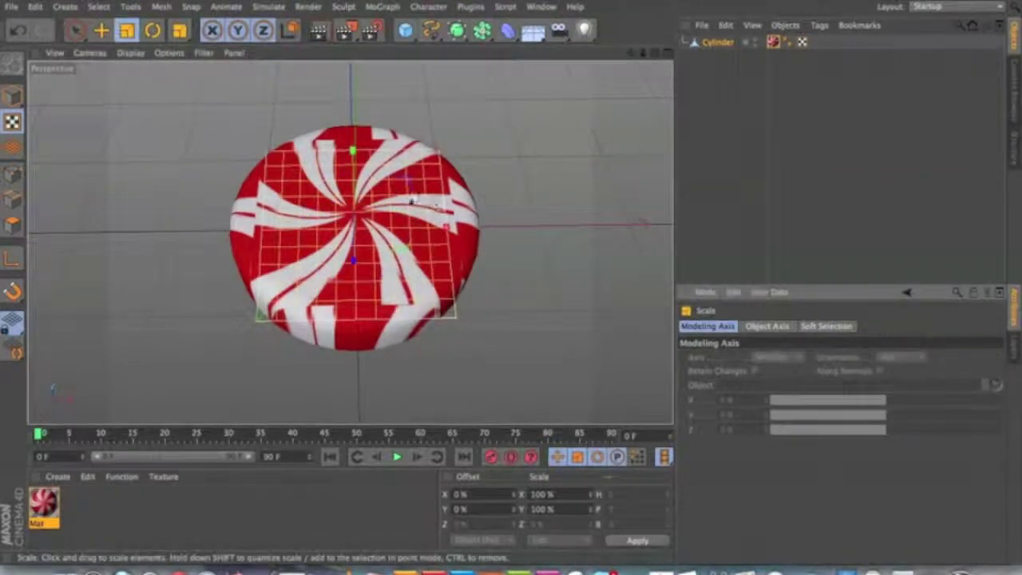
{"action": "left_click_drag", "start_coordinate": [446, 188], "coordinate": [455, 173]}
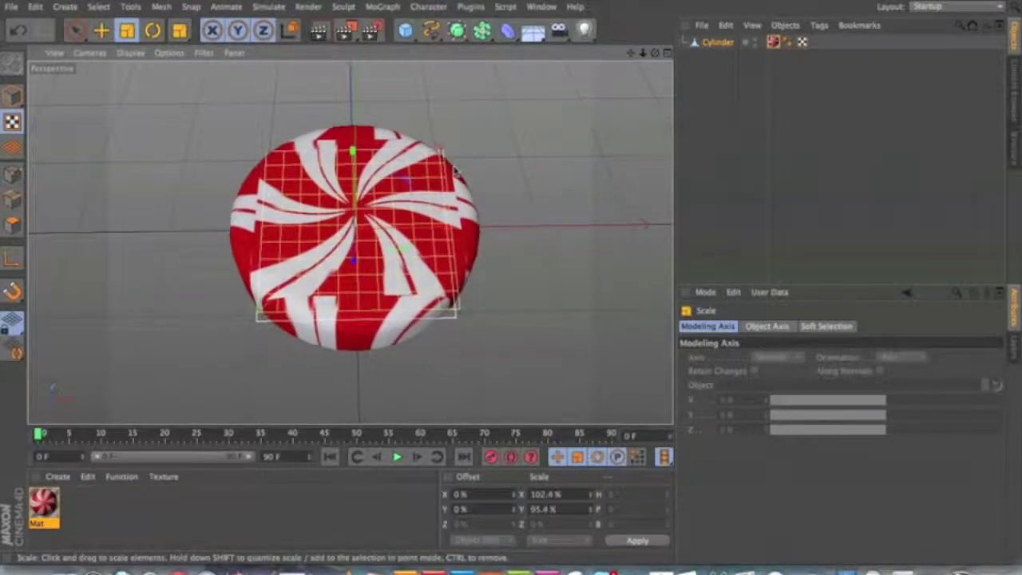
{"action": "key", "text": "super+z"}
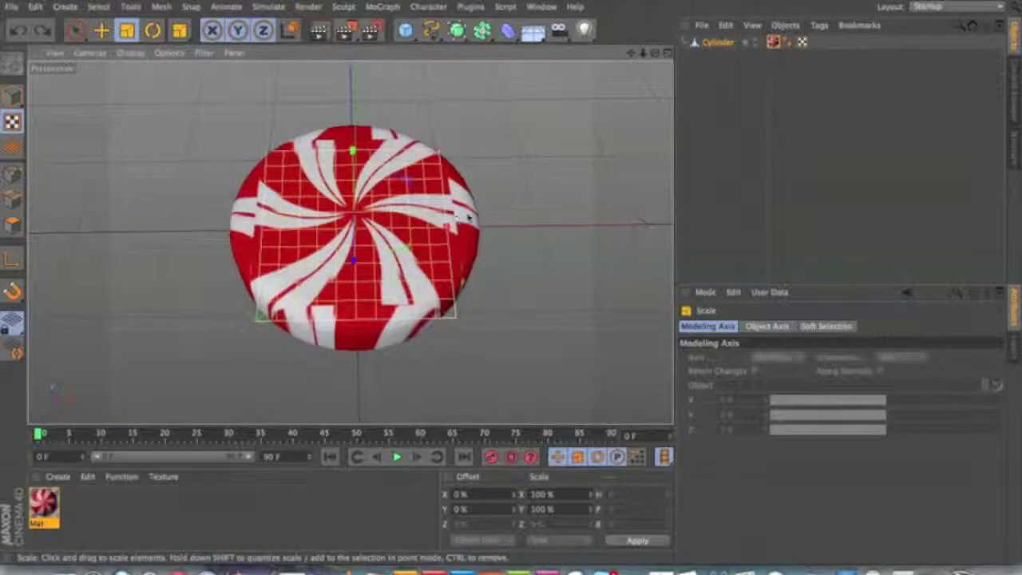
Set the texture's Length U and Length V to 200%
{"action": "left_click", "coordinate": [773, 41]}
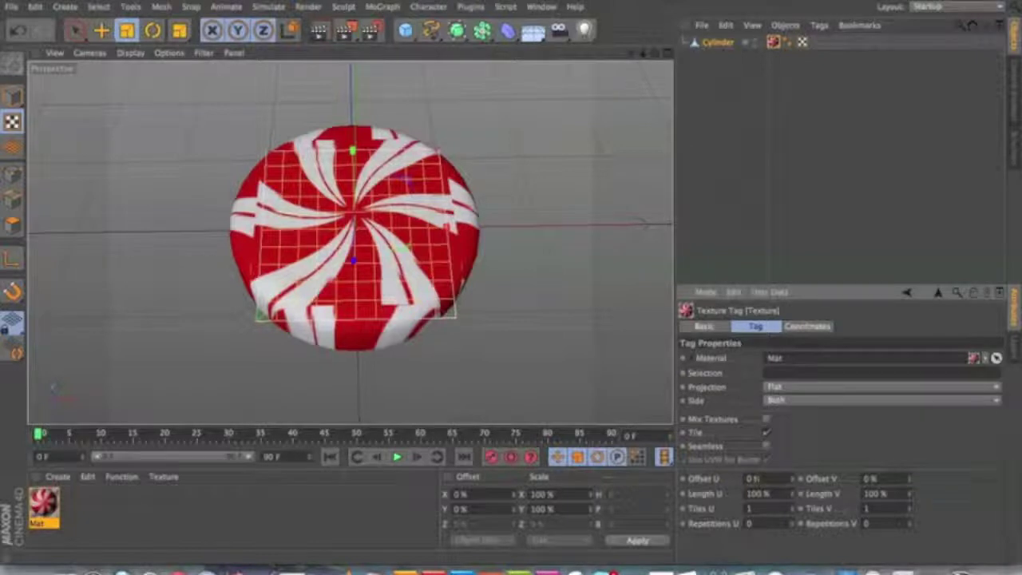
{"action": "double_click", "coordinate": [755, 493]}
{"action": "type", "text": "200"}
{"action": "key", "text": "Return"}
{"action": "double_click", "coordinate": [875, 493]}
{"action": "type", "text": "200"}
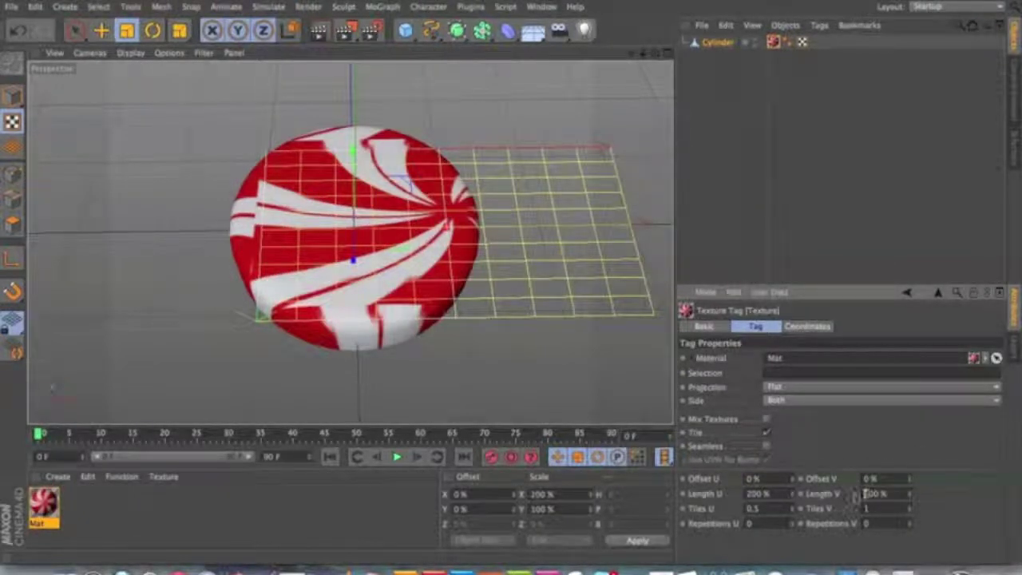
{"action": "key", "text": "Return"}
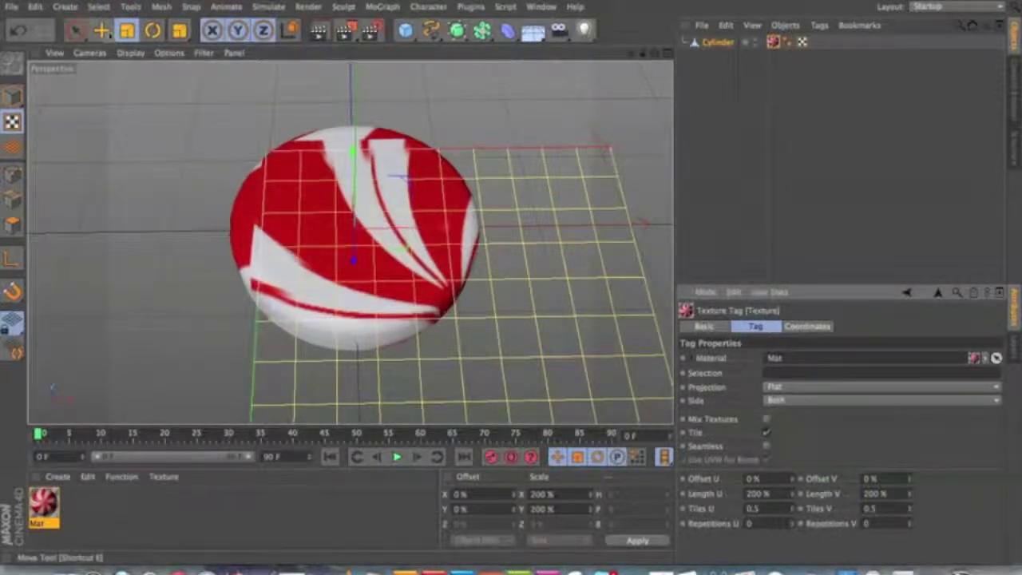
Move the texture to center the swirl on the cylinder's top, with offsets of about -49% in X and -45% in Y
{"action": "left_click", "coordinate": [100, 30]}
{"action": "left_click_drag", "start_coordinate": [452, 231], "coordinate": [342, 138]}
{"action": "left_click_drag", "start_coordinate": [342, 84], "coordinate": [351, 125]}
{"action": "left_click_drag", "start_coordinate": [445, 228], "coordinate": [443, 229]}
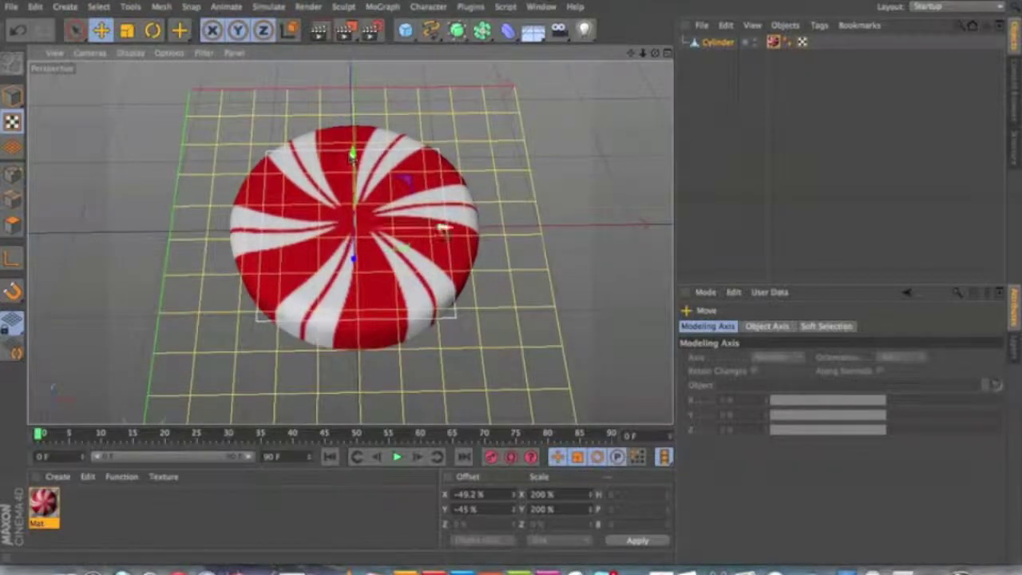
Deselect the cylinder and render the candy to the Picture Viewer to check the texture placement
{"action": "left_click", "coordinate": [795, 132]}
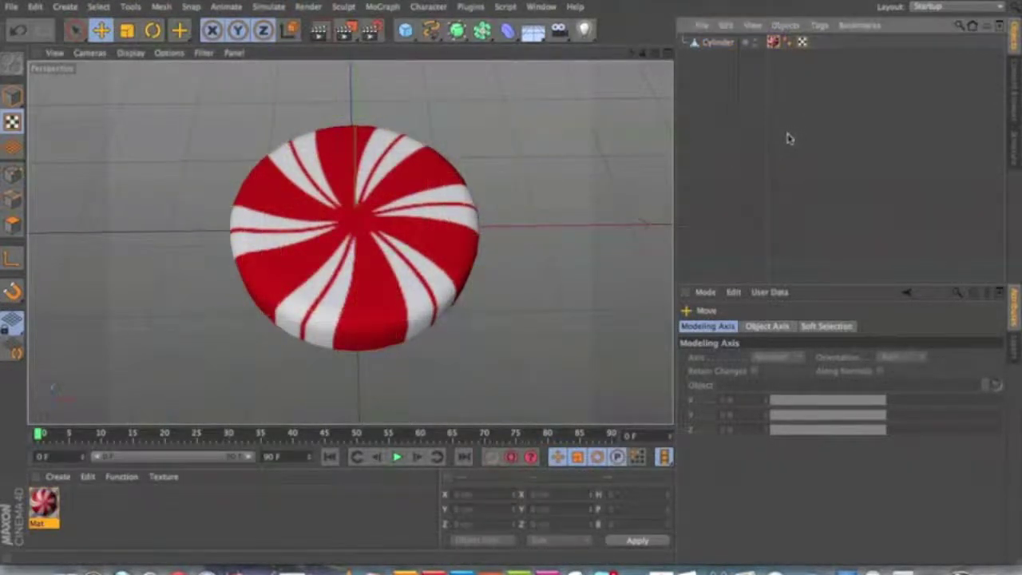
{"action": "left_click", "coordinate": [348, 32]}
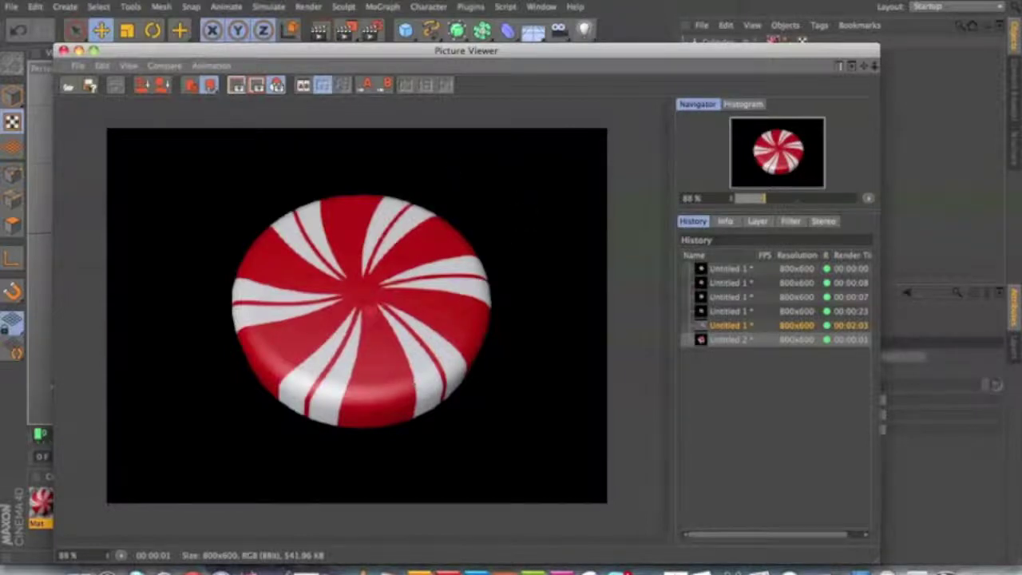
{"action": "left_click", "coordinate": [79, 51]}
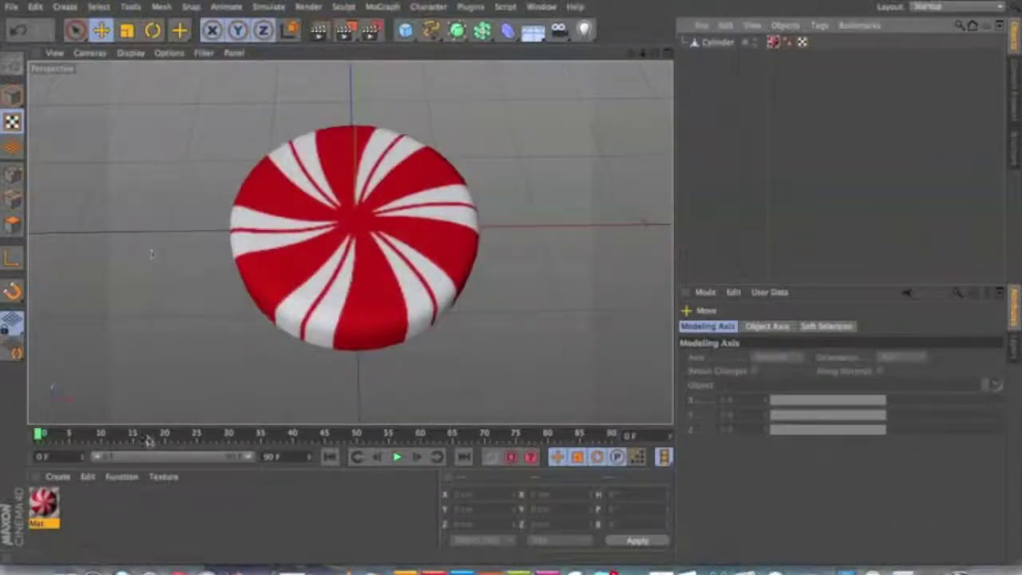
Enable the Transparency channel of the candy material and load candy.psd as its texture
{"action": "double_click", "coordinate": [45, 503]}
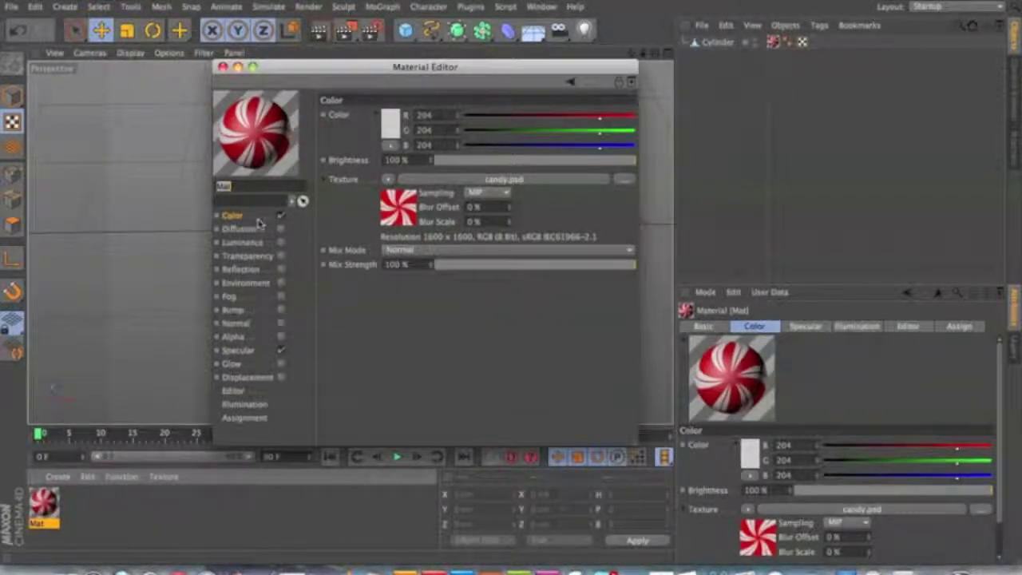
{"action": "left_click", "coordinate": [259, 259]}
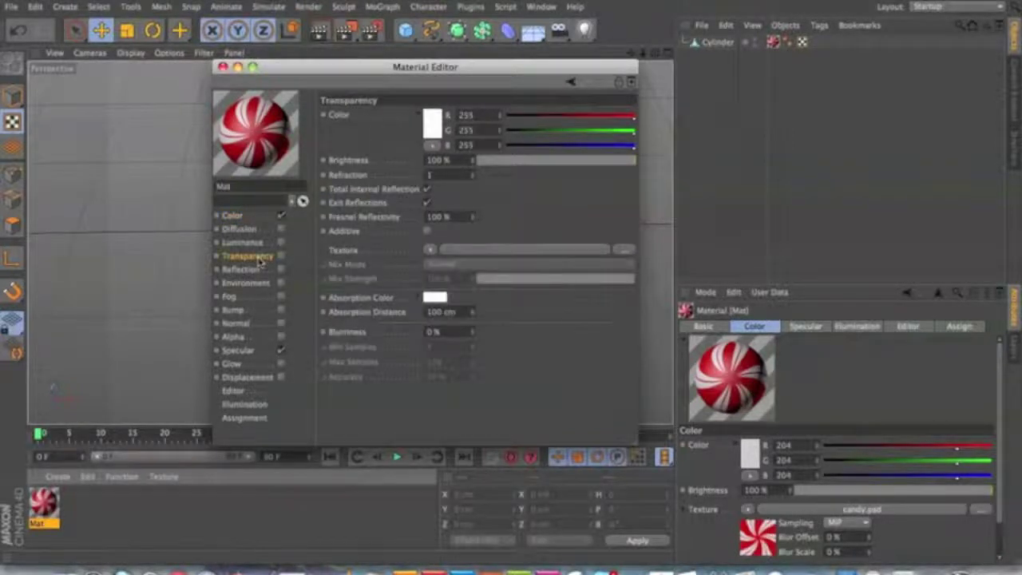
{"action": "left_click", "coordinate": [281, 255]}
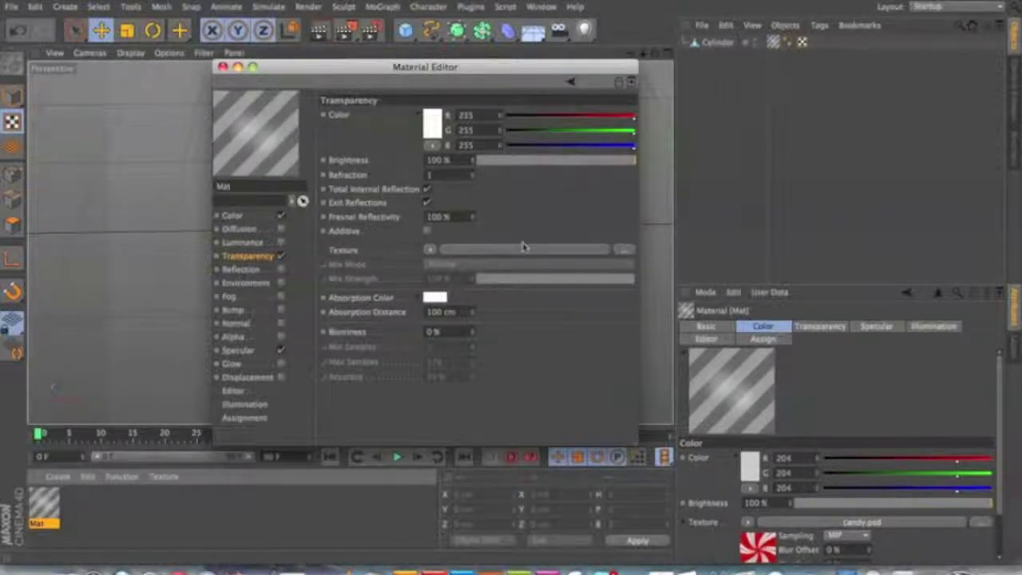
{"action": "left_click", "coordinate": [430, 251]}
{"action": "mouse_move", "coordinate": [471, 332]}
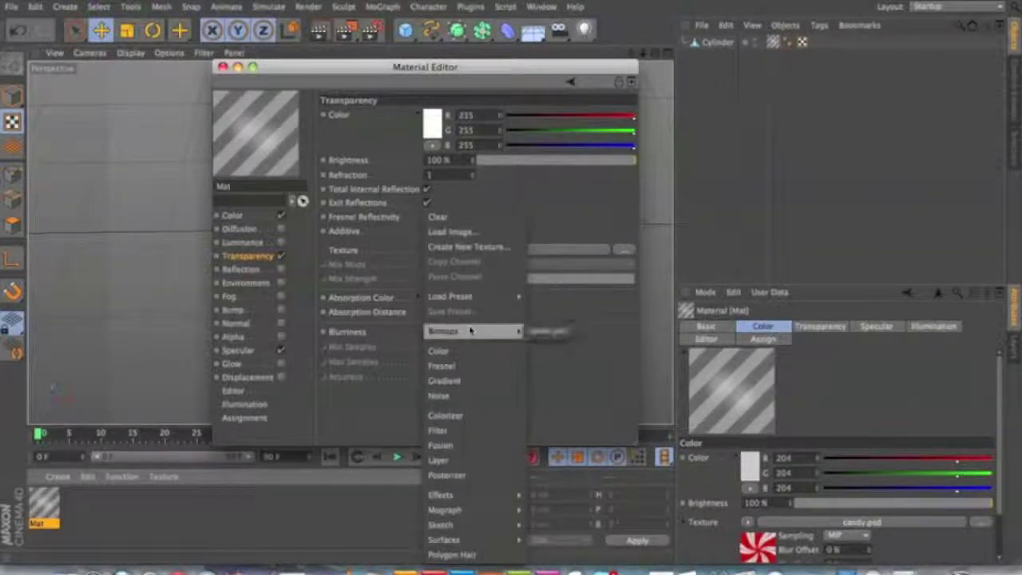
{"action": "left_click", "coordinate": [548, 330]}
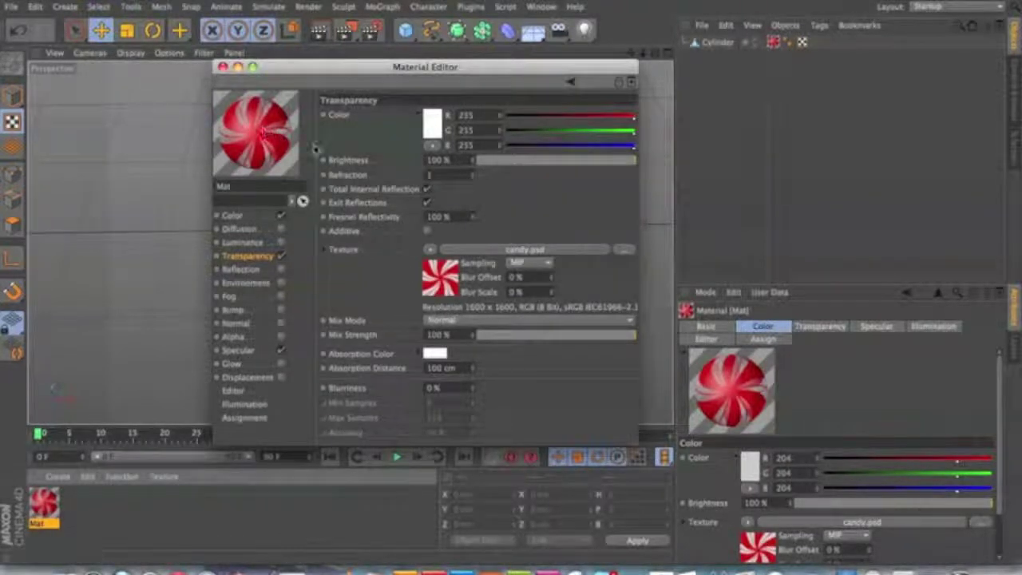
Invert the transparency texture by setting its Black Point to 1 and White Point to 0
{"action": "left_click", "coordinate": [445, 276]}
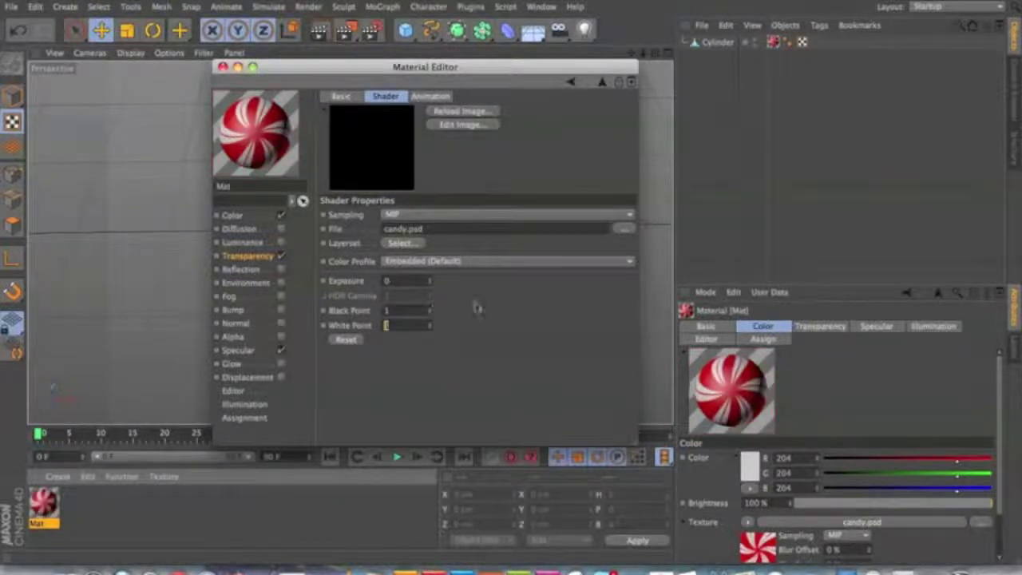
{"action": "key", "text": "Return"}
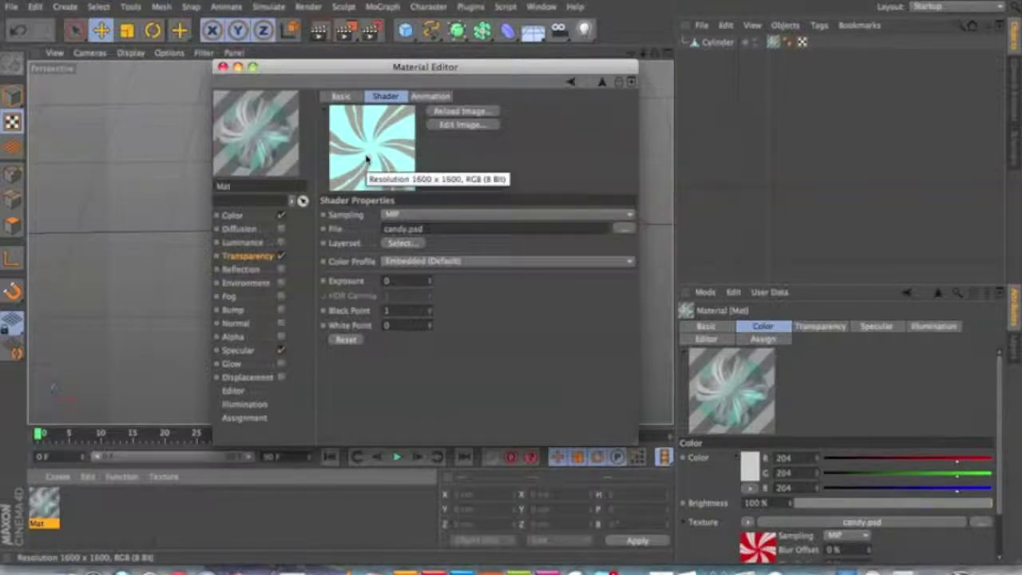
{"action": "left_click", "coordinate": [262, 258]}
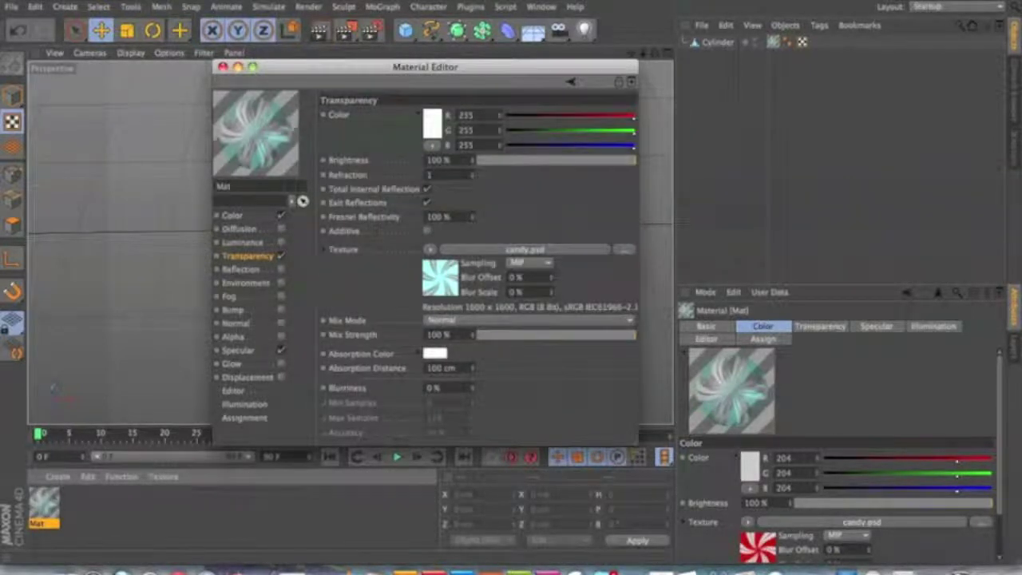
Set the transparency's Absorption Color to red (255, 42, 42) and its Refraction to 1.5
{"action": "left_click", "coordinate": [437, 355]}
{"action": "left_click_drag", "start_coordinate": [427, 329], "coordinate": [432, 319]}
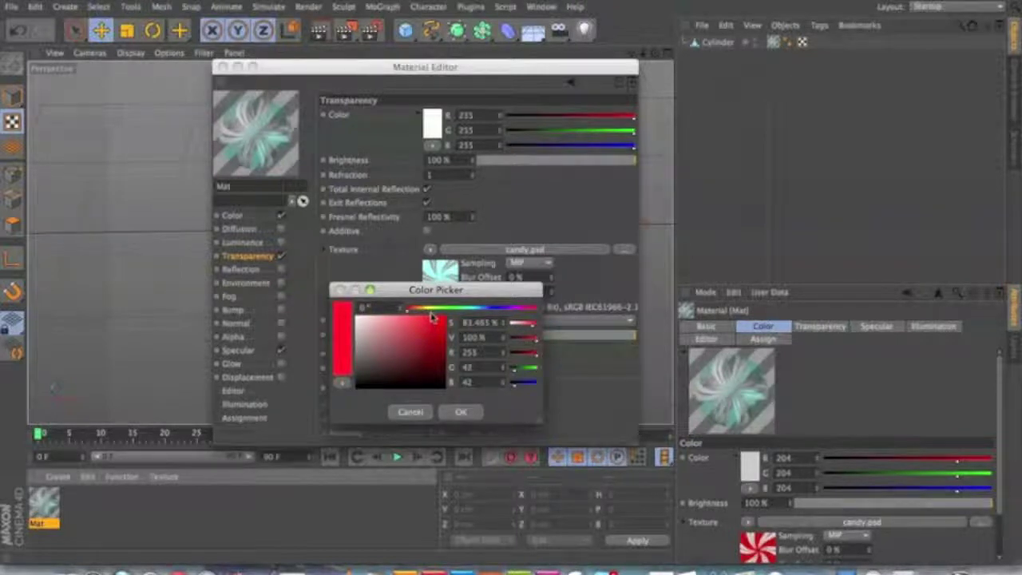
{"action": "left_click", "coordinate": [461, 411]}
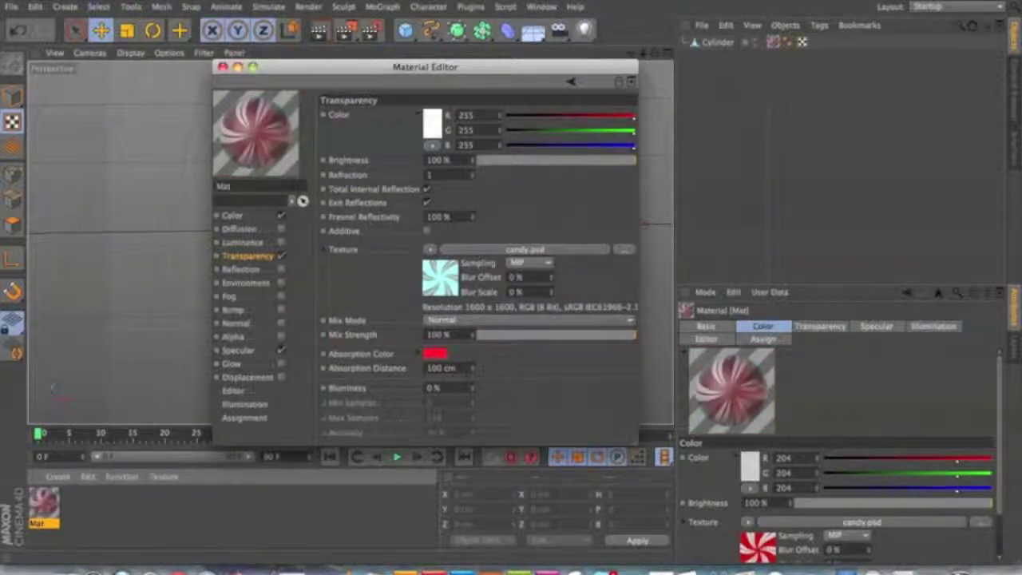
{"action": "left_click", "coordinate": [427, 203]}
{"action": "type", "text": "1.5"}
{"action": "key", "text": "Return"}
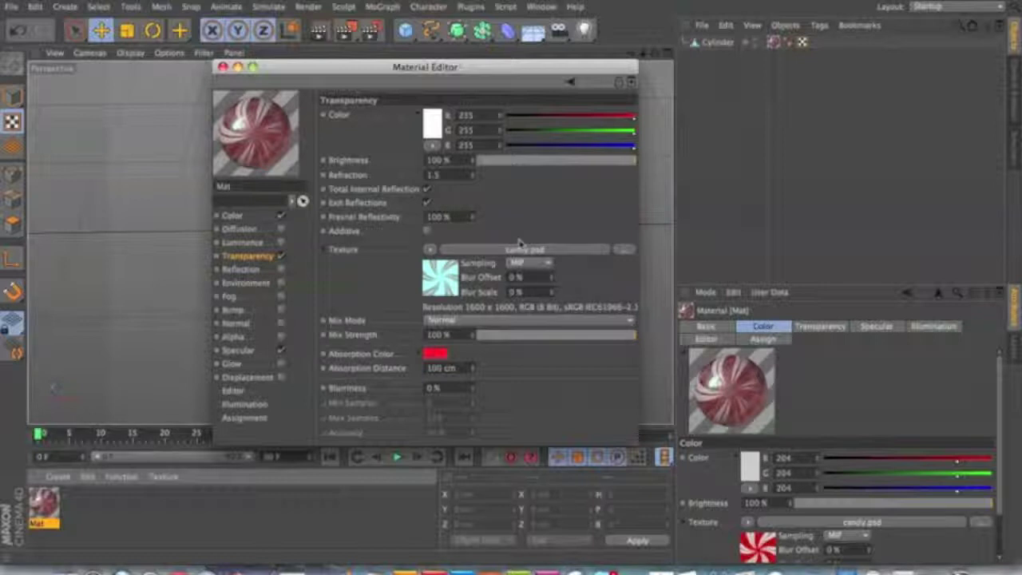
Set the transparency texture's Mix Strength to about 94% and the Absorption Distance to 10 cm
{"action": "left_click", "coordinate": [580, 335]}
{"action": "left_click_drag", "start_coordinate": [580, 338], "coordinate": [621, 336]}
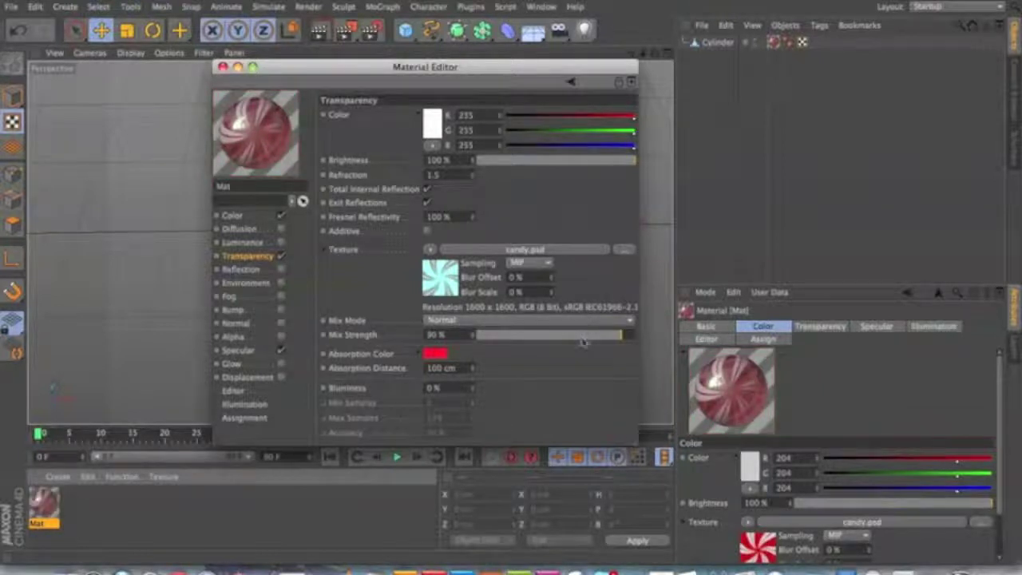
{"action": "left_click", "coordinate": [627, 335]}
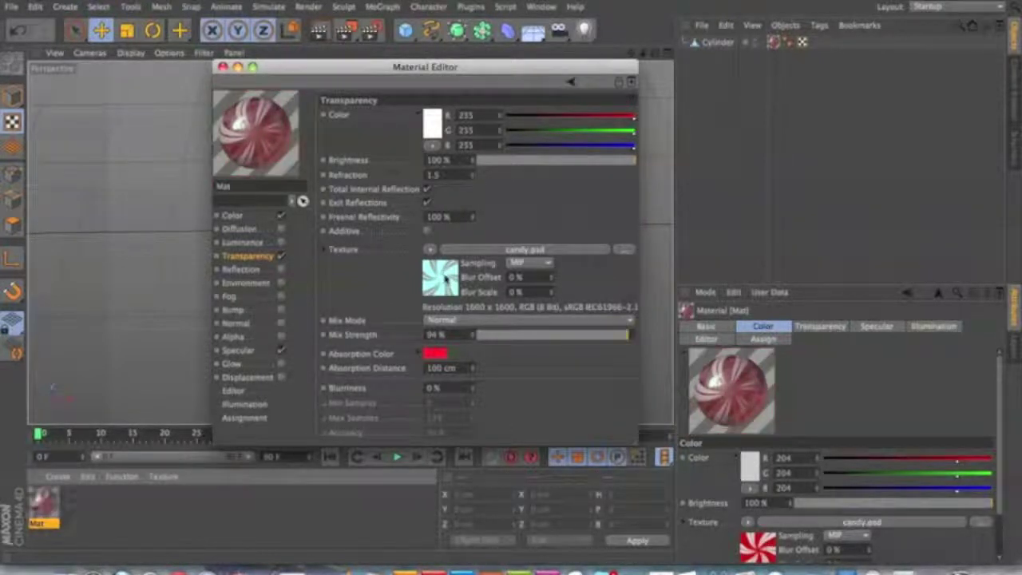
{"action": "key", "text": "Return"}
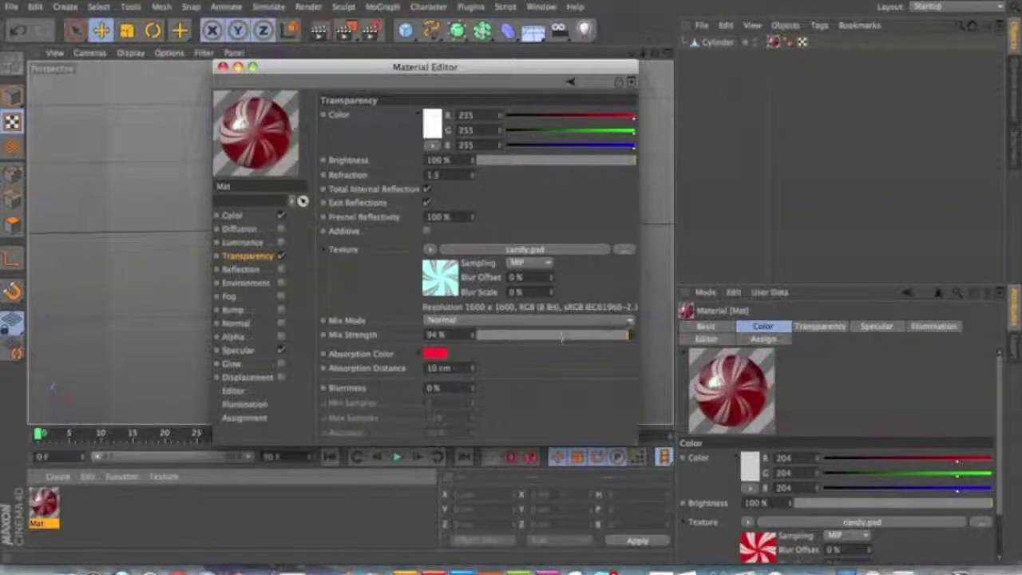
{"action": "left_click", "coordinate": [635, 335]}
{"action": "type", "text": "9"}
{"action": "key", "text": "Return"}
Set the Blur Offset of the Color channel's candy.psd texture to 2%
{"action": "left_click", "coordinate": [257, 215]}
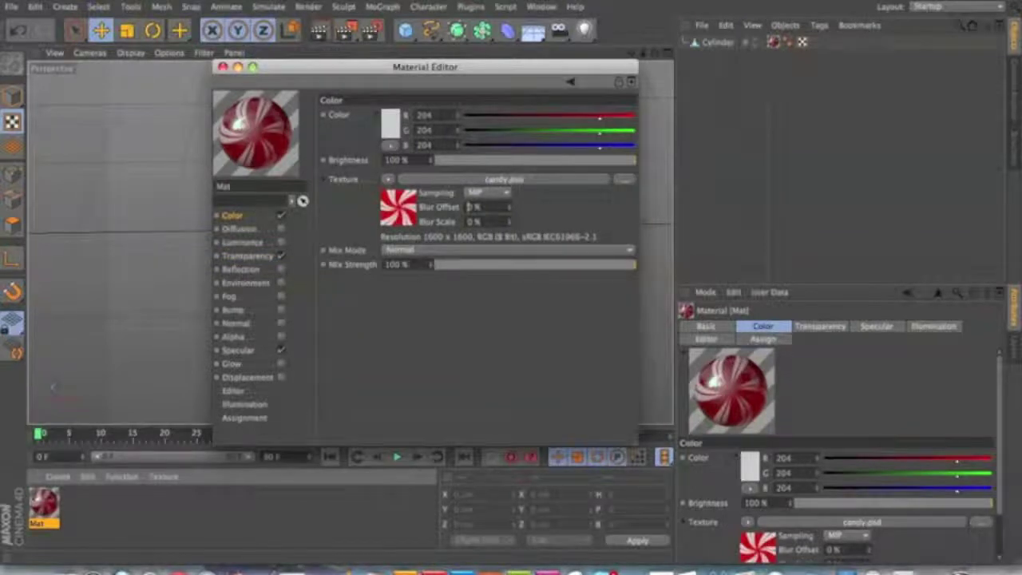
{"action": "type", "text": "9"}
{"action": "key", "text": "Return"}
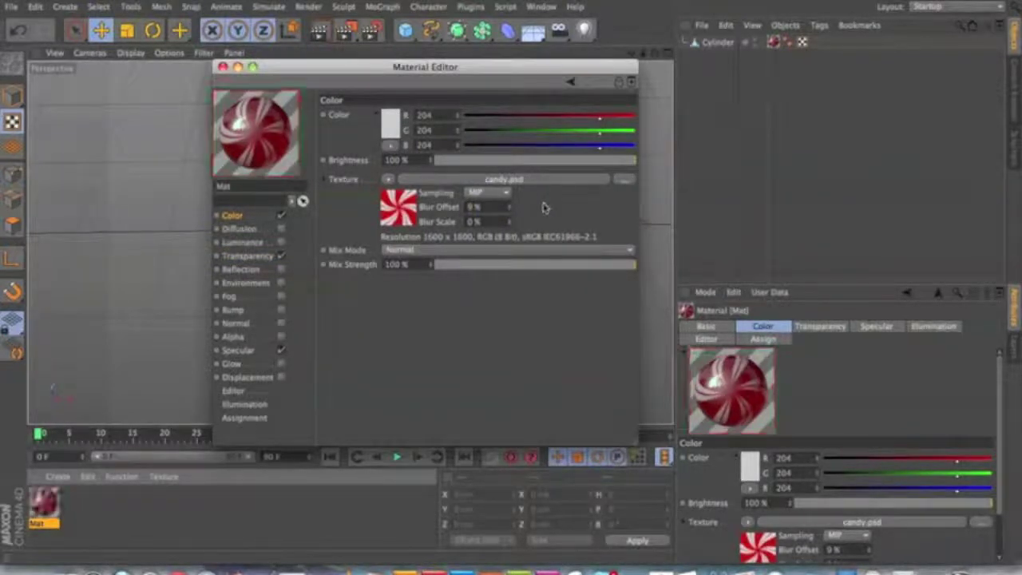
{"action": "type", "text": "2"}
{"action": "key", "text": "Return"}
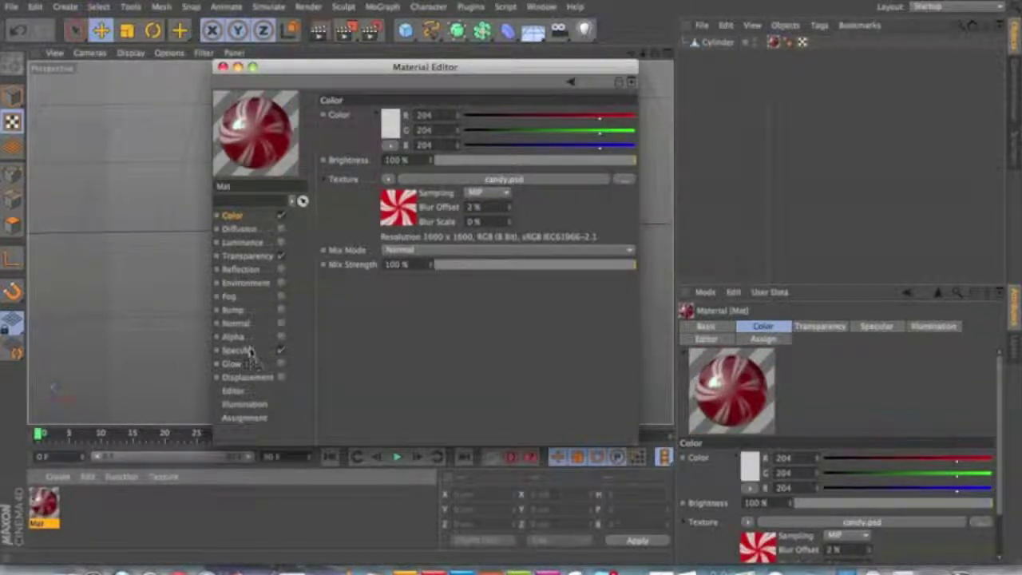
Render the candy with the transparent material and compare the result with the previous render
{"action": "left_click", "coordinate": [223, 67]}
{"action": "left_click", "coordinate": [345, 32]}
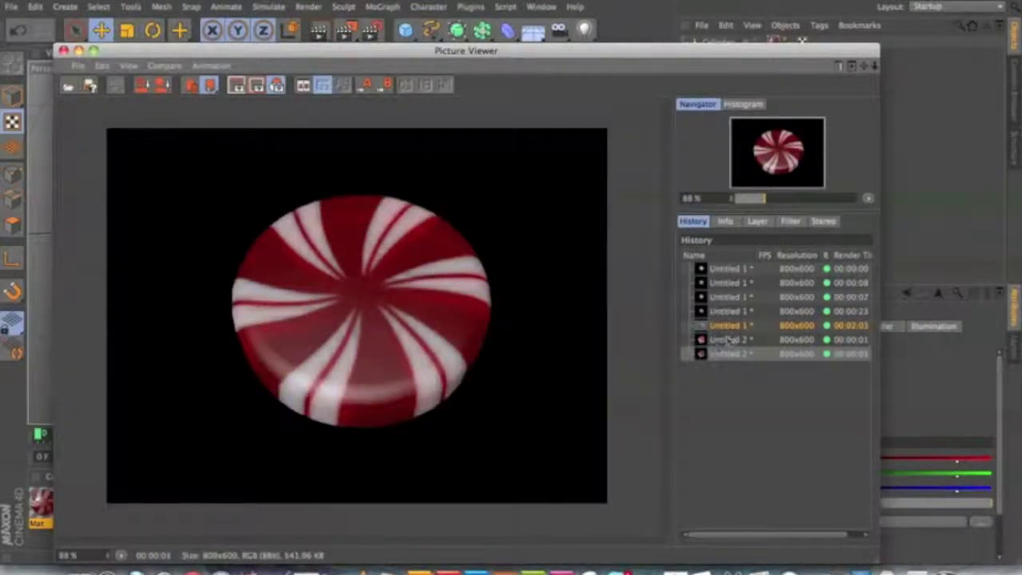
{"action": "left_click", "coordinate": [728, 340]}
{"action": "left_click", "coordinate": [728, 353]}
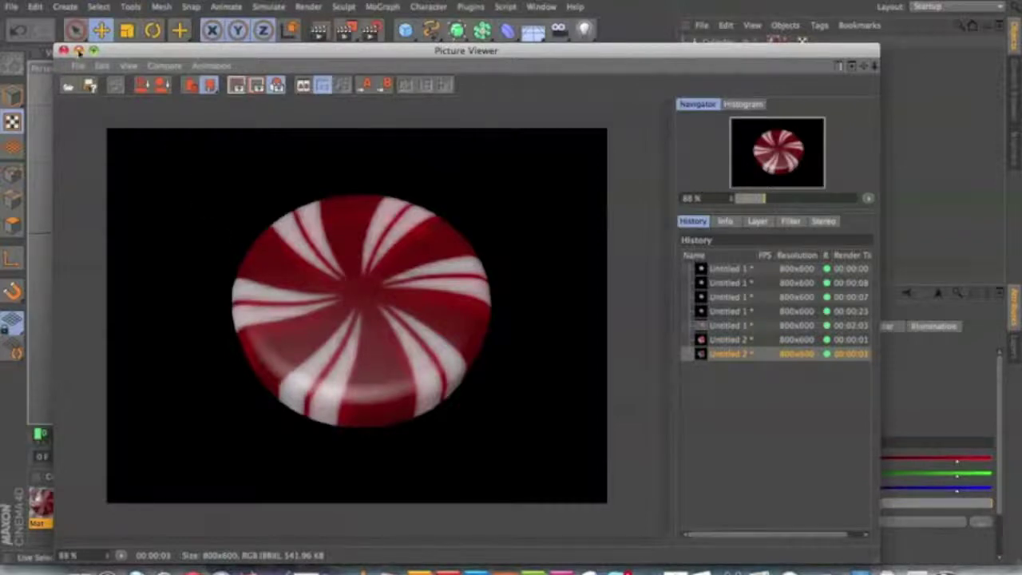
{"action": "left_click", "coordinate": [78, 50]}
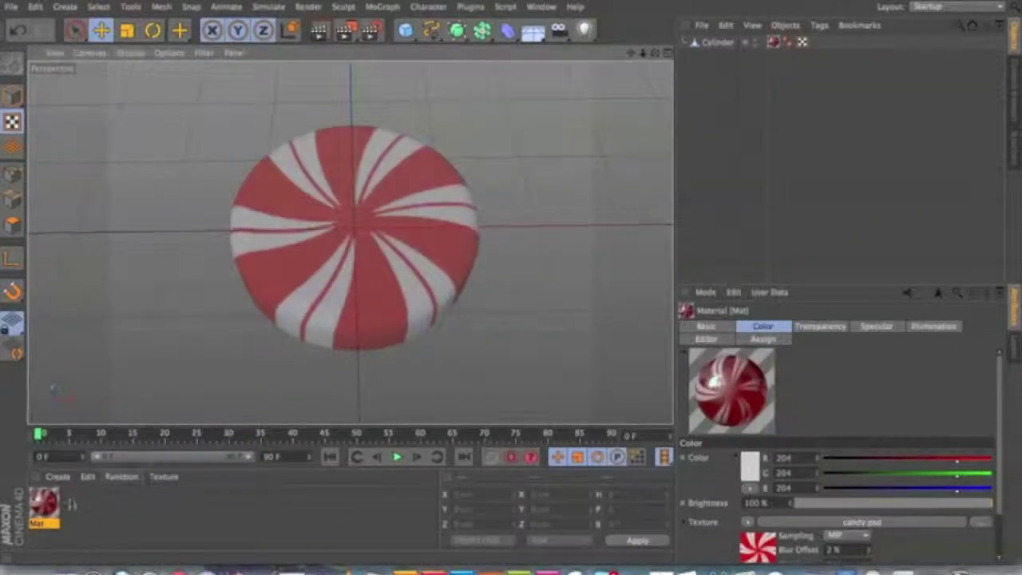
Enable the material's Reflection at about 41% brightness, and set the Specular width to 35% and height to 60%
{"action": "double_click", "coordinate": [44, 503]}
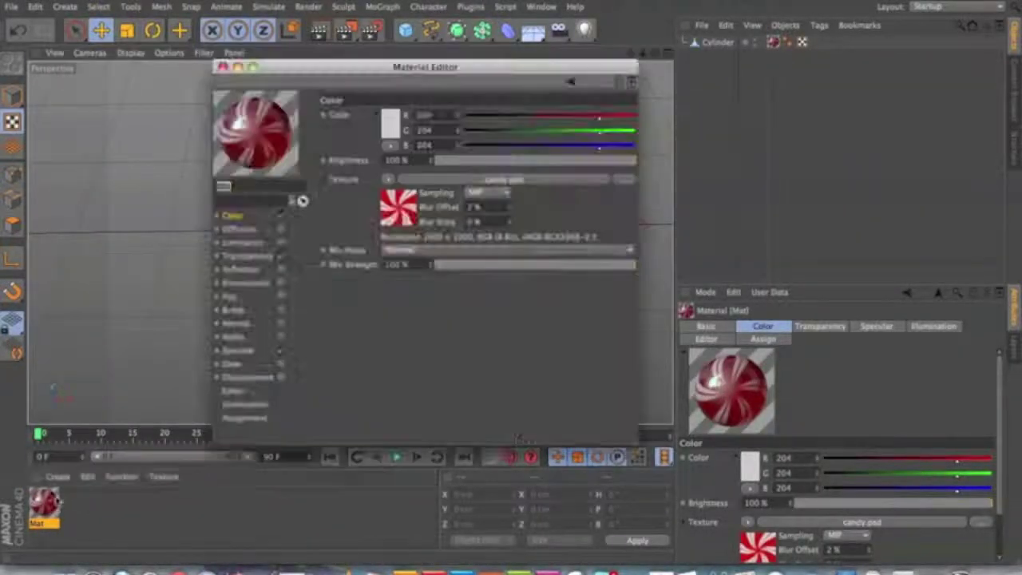
{"action": "left_click", "coordinate": [281, 270]}
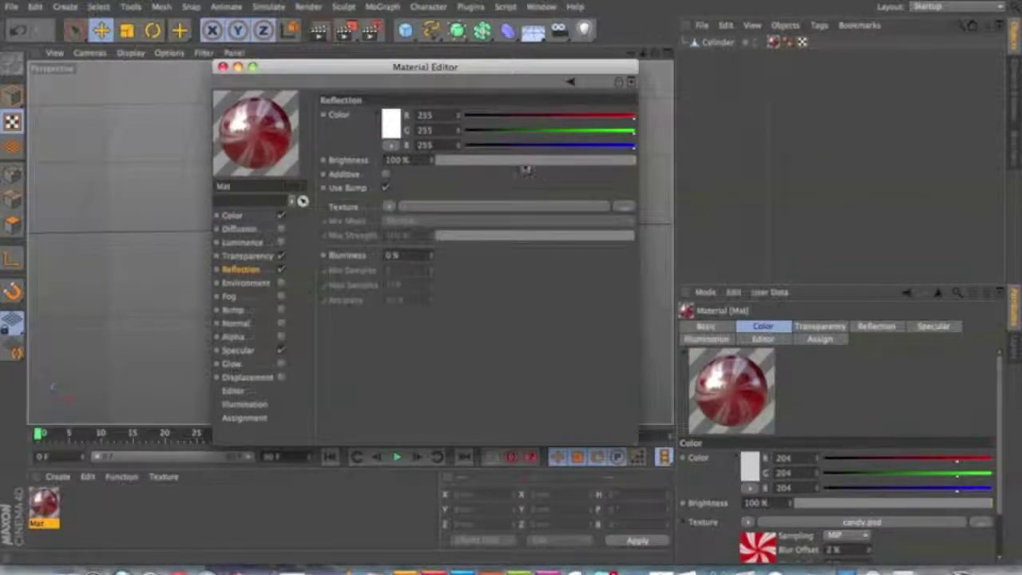
{"action": "left_click", "coordinate": [519, 163]}
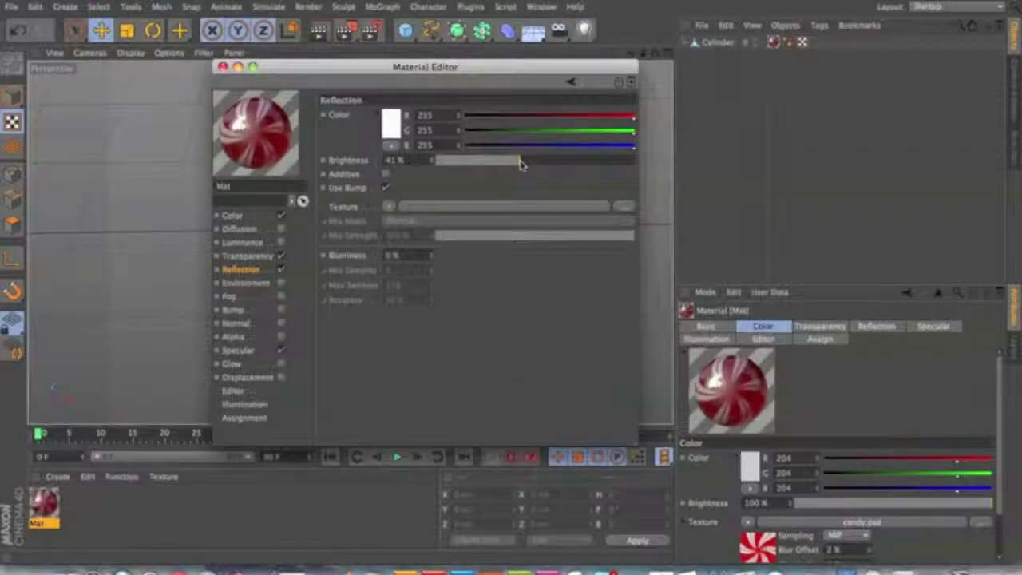
{"action": "left_click", "coordinate": [240, 351]}
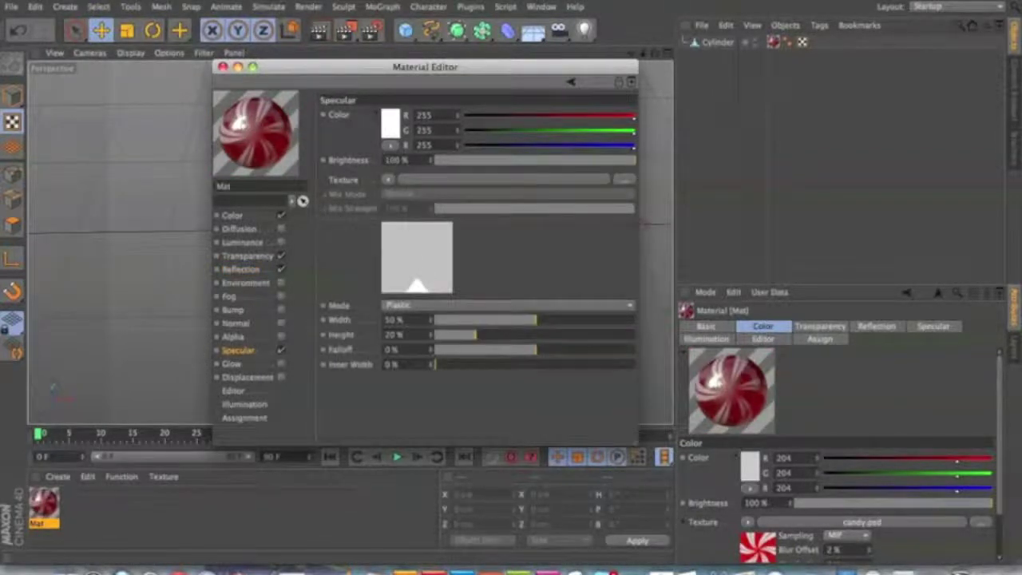
{"action": "left_click_drag", "start_coordinate": [489, 340], "coordinate": [555, 336]}
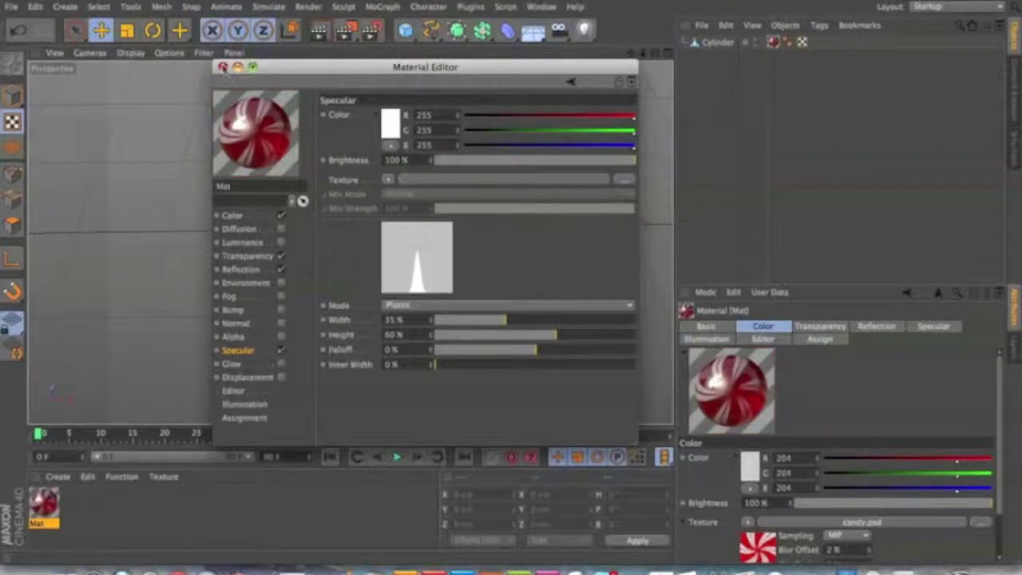
Render the candy with the reflective material and compare it repeatedly with the previous render
{"action": "left_click", "coordinate": [223, 68]}
{"action": "left_click", "coordinate": [348, 32]}
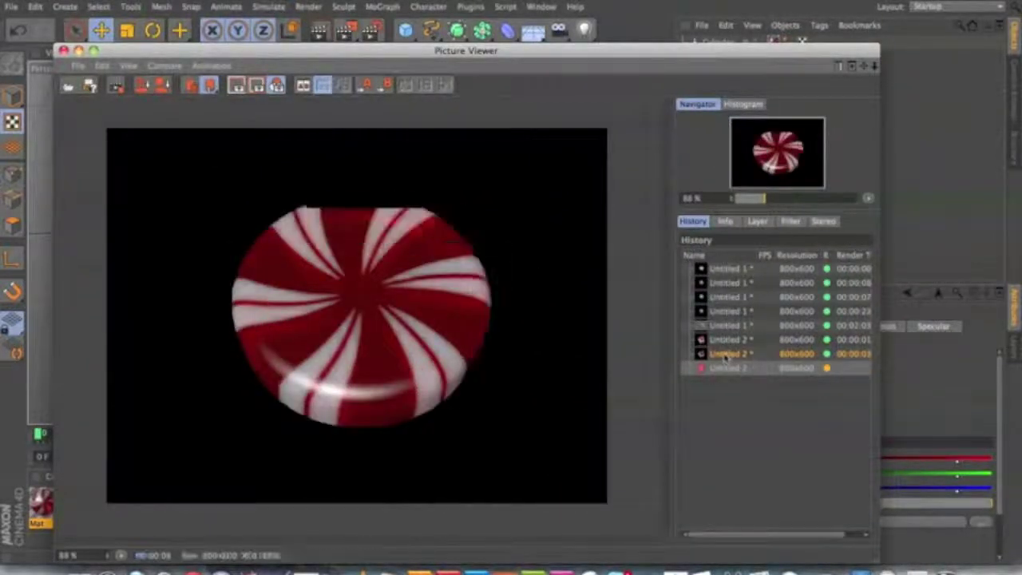
{"action": "left_click", "coordinate": [727, 371]}
{"action": "left_click", "coordinate": [726, 354]}
{"action": "left_click", "coordinate": [726, 368], "text": "shift"}
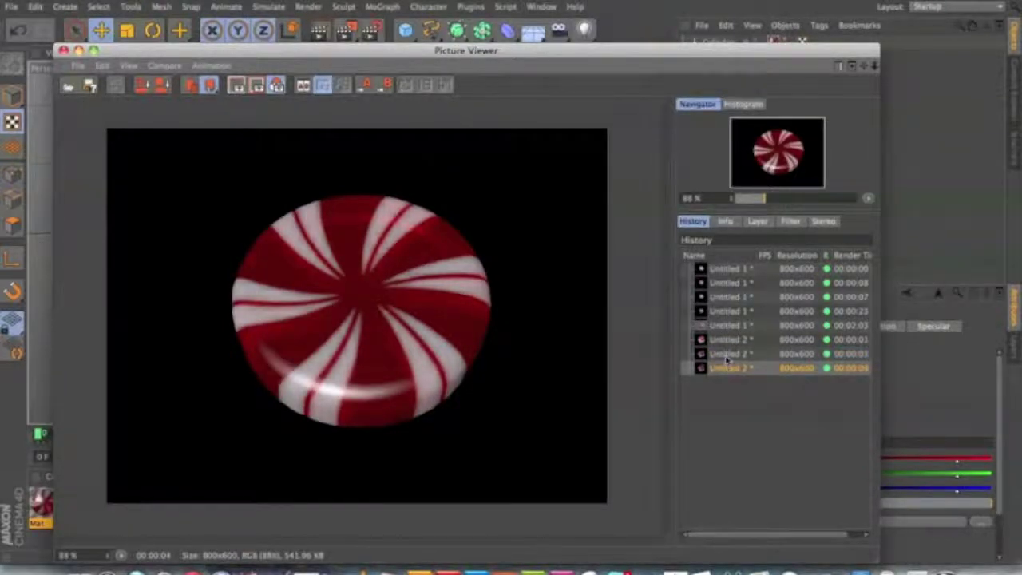
{"action": "left_click", "coordinate": [727, 355]}
{"action": "left_click", "coordinate": [727, 366]}
{"action": "left_click", "coordinate": [726, 356]}
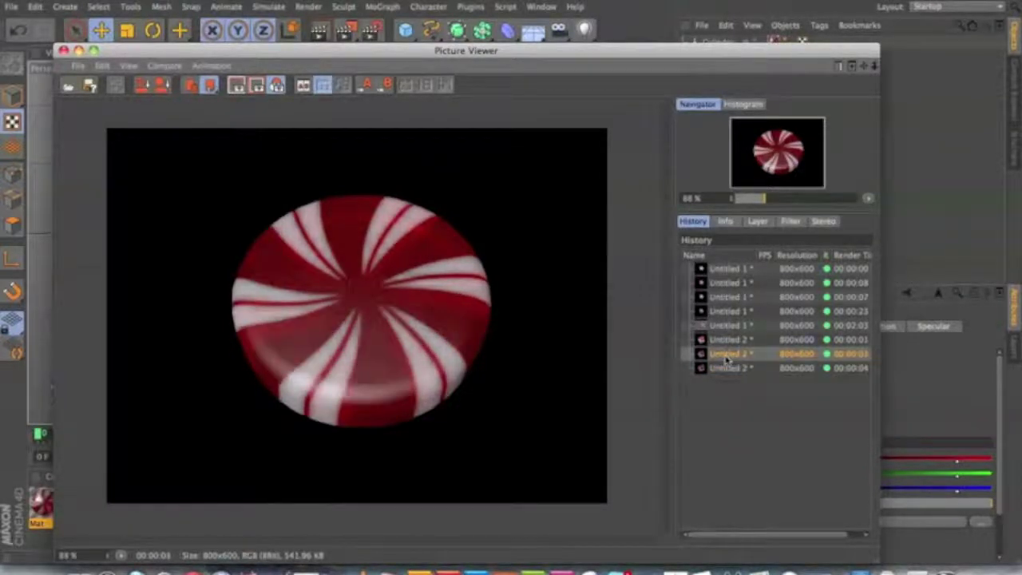
{"action": "left_click", "coordinate": [727, 368]}
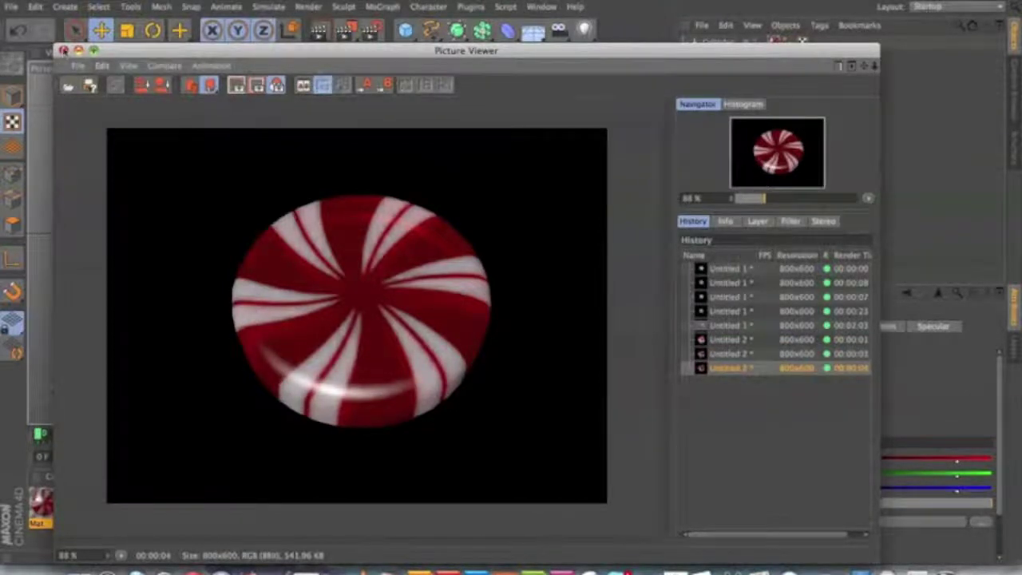
{"action": "left_click", "coordinate": [63, 49]}
Enable the Bump channel of the candy material and load a Noise shader as its texture
{"action": "double_click", "coordinate": [44, 505]}
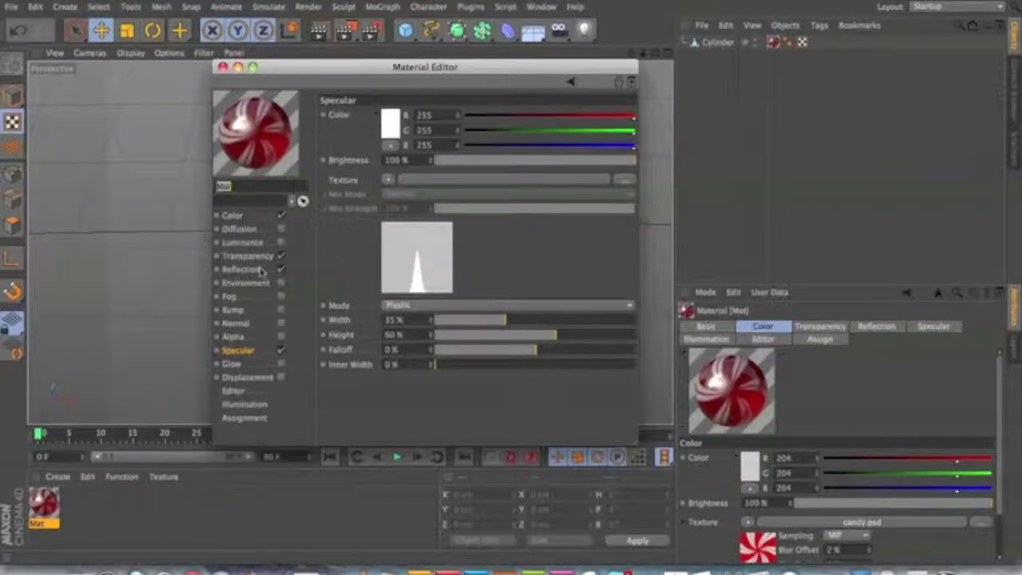
{"action": "left_click", "coordinate": [242, 312]}
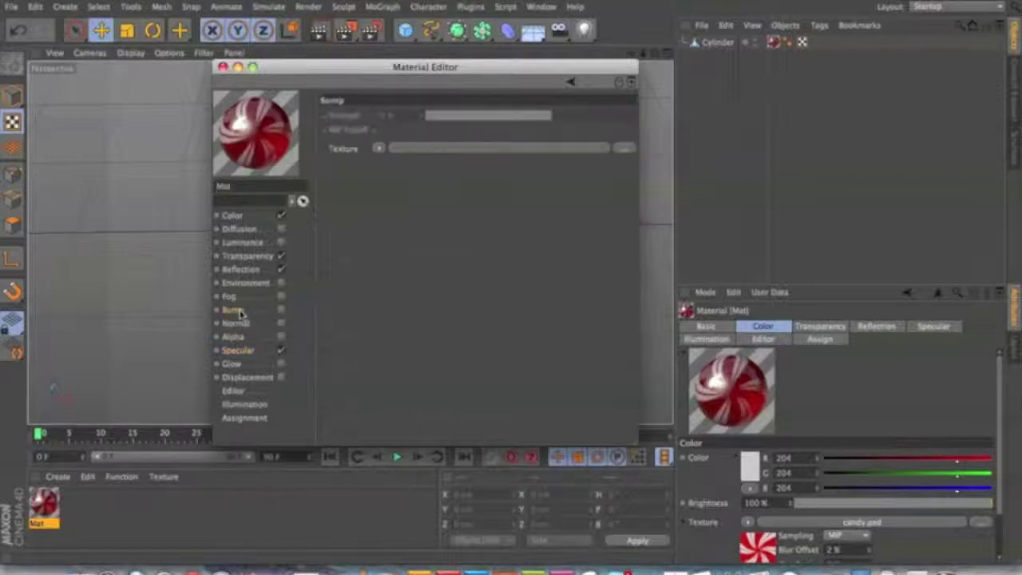
{"action": "left_click", "coordinate": [281, 311]}
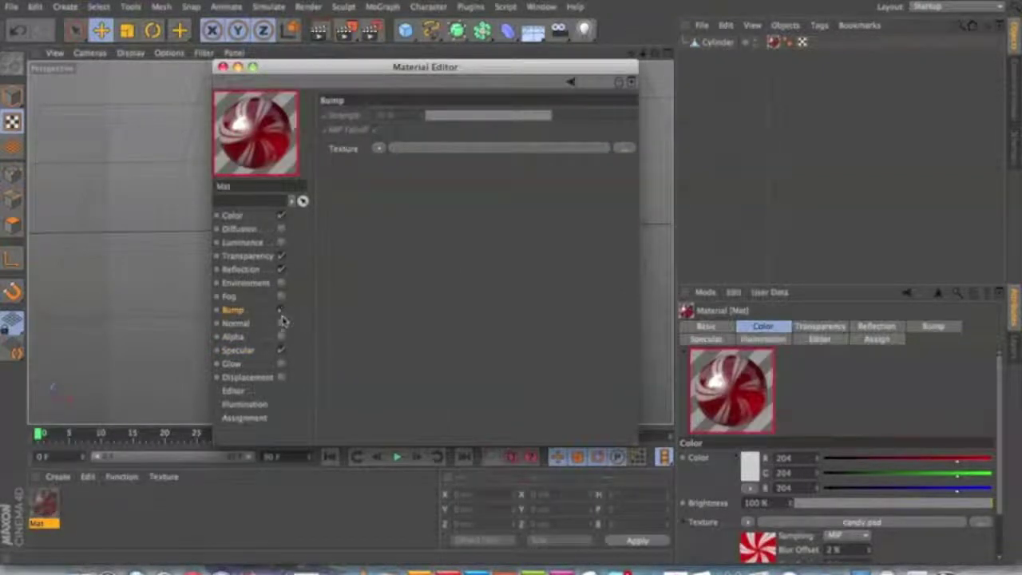
{"action": "left_click", "coordinate": [378, 148]}
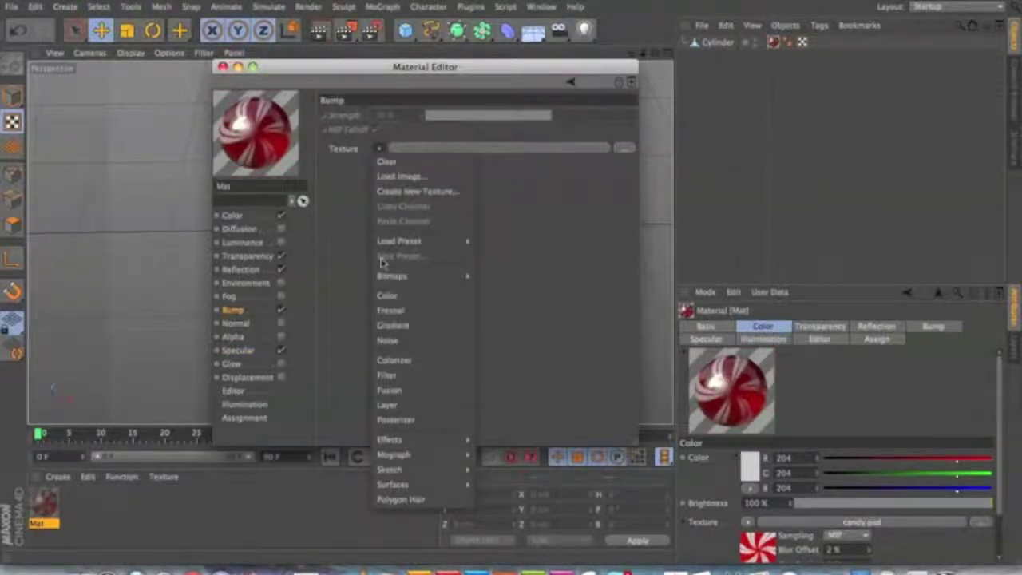
{"action": "mouse_move", "coordinate": [384, 276]}
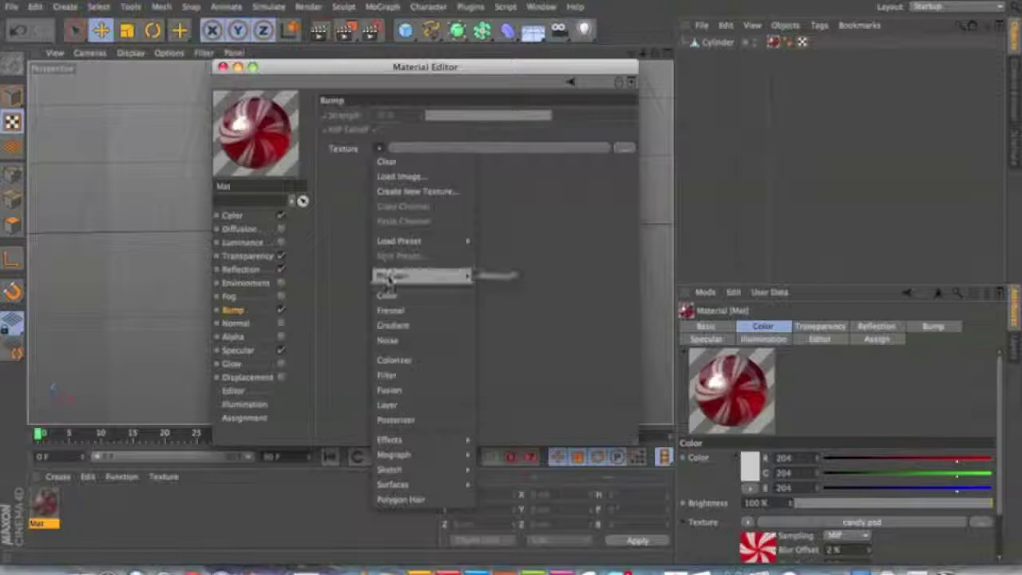
{"action": "left_click", "coordinate": [399, 342]}
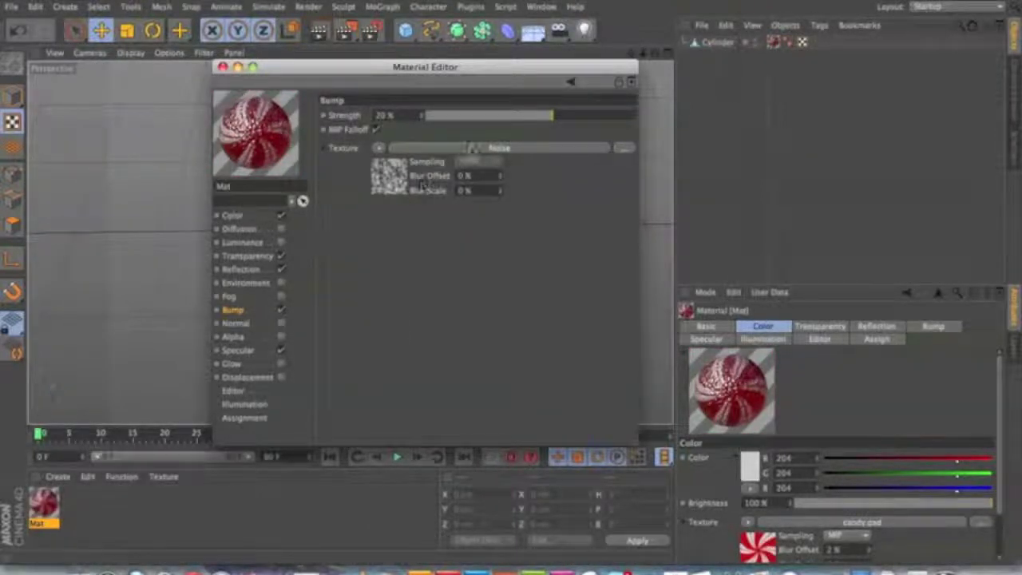
Set the bump Noise shader's noise type to Buya
{"action": "left_click", "coordinate": [470, 150]}
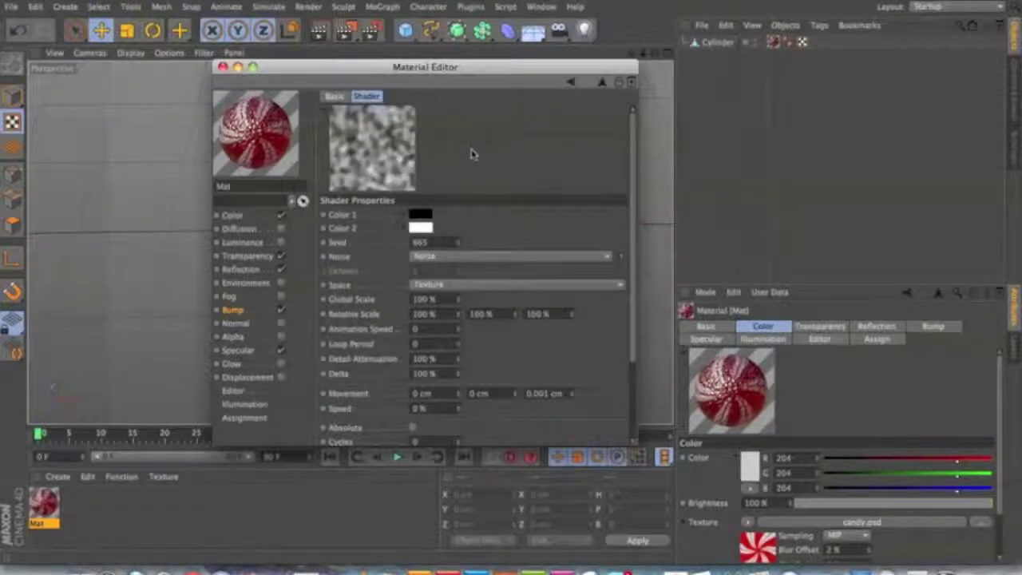
{"action": "left_click", "coordinate": [502, 257]}
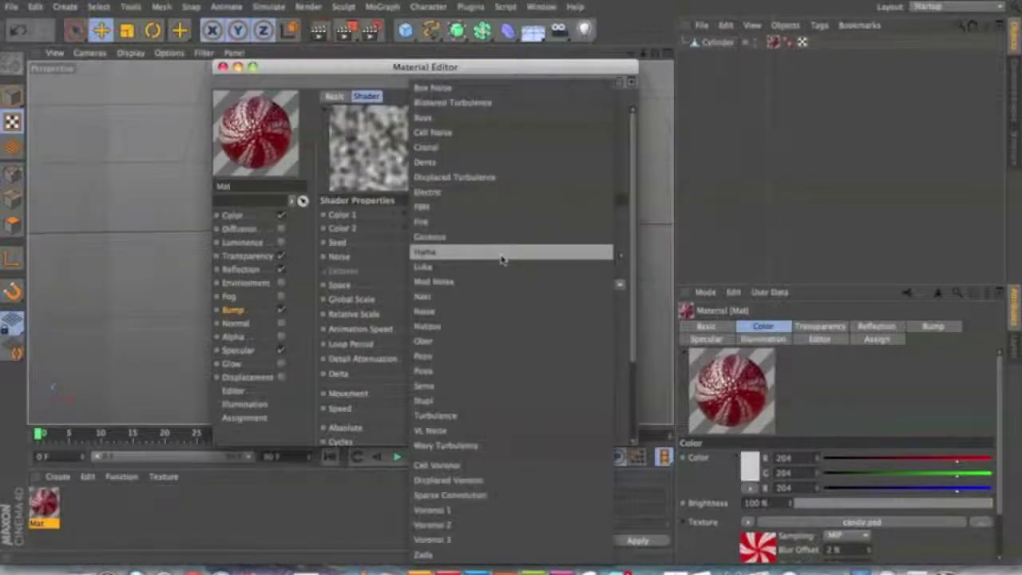
{"action": "left_click", "coordinate": [469, 121]}
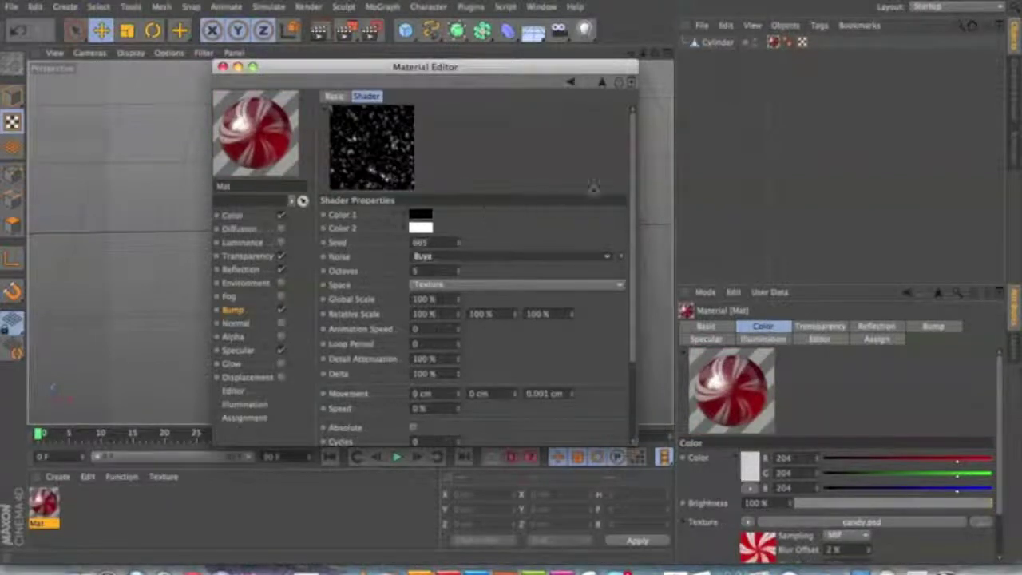
{"action": "left_click_drag", "start_coordinate": [630, 159], "coordinate": [624, 135]}
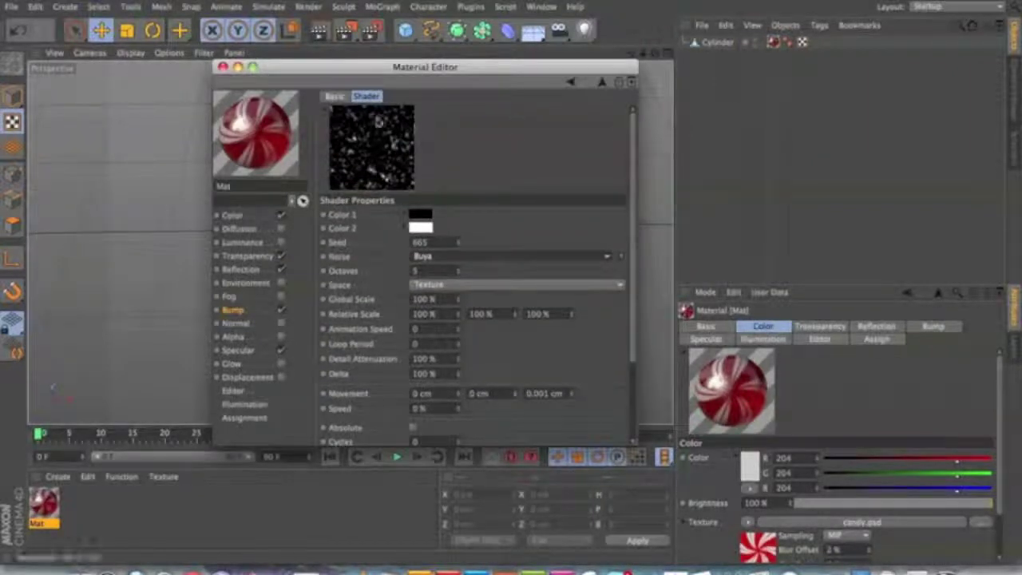
Render the candy with the bump texture and compare the result with the previous render
{"action": "left_click", "coordinate": [340, 36]}
{"action": "left_click", "coordinate": [344, 32]}
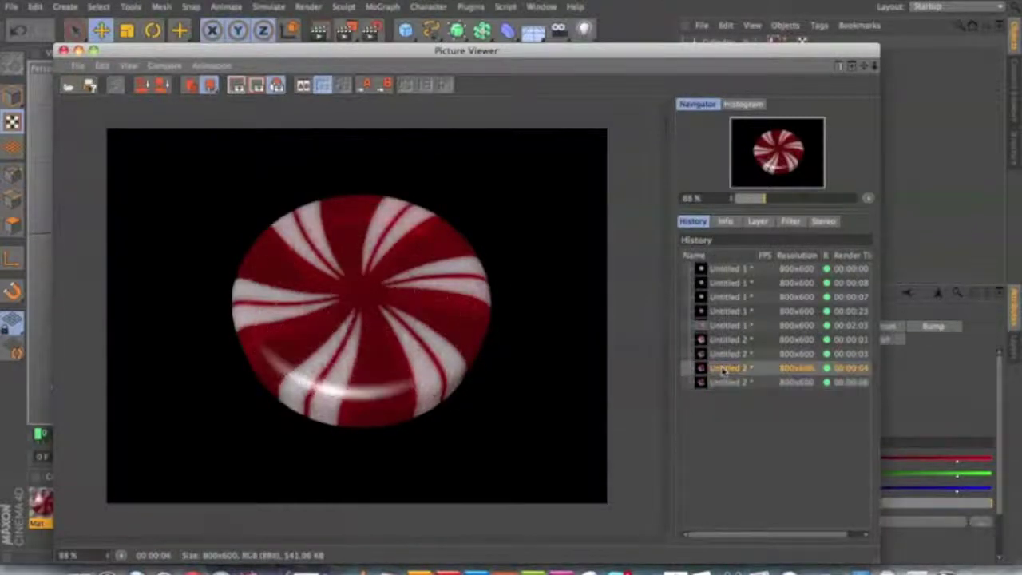
{"action": "left_click", "coordinate": [724, 383]}
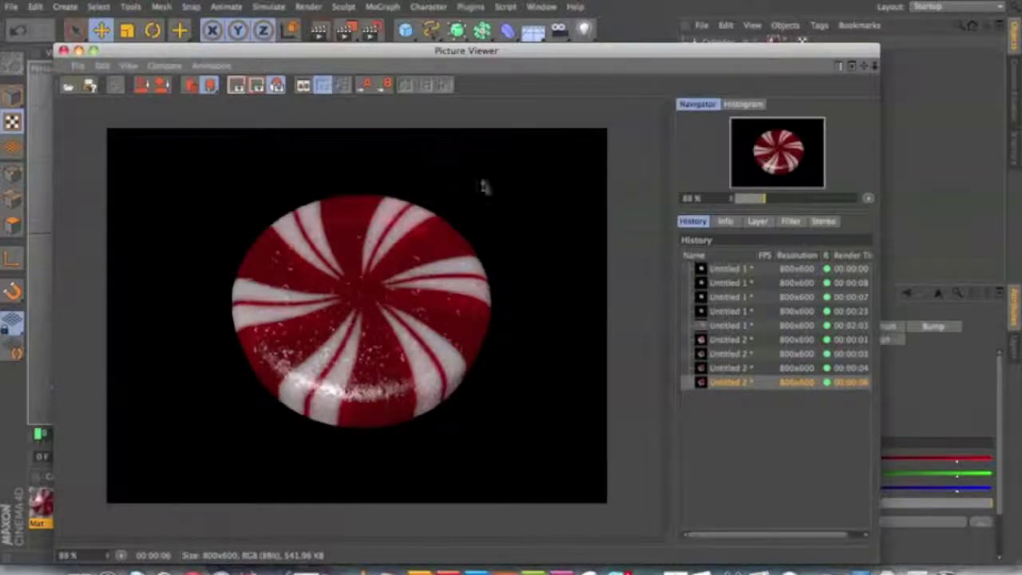
{"action": "left_click", "coordinate": [63, 52]}
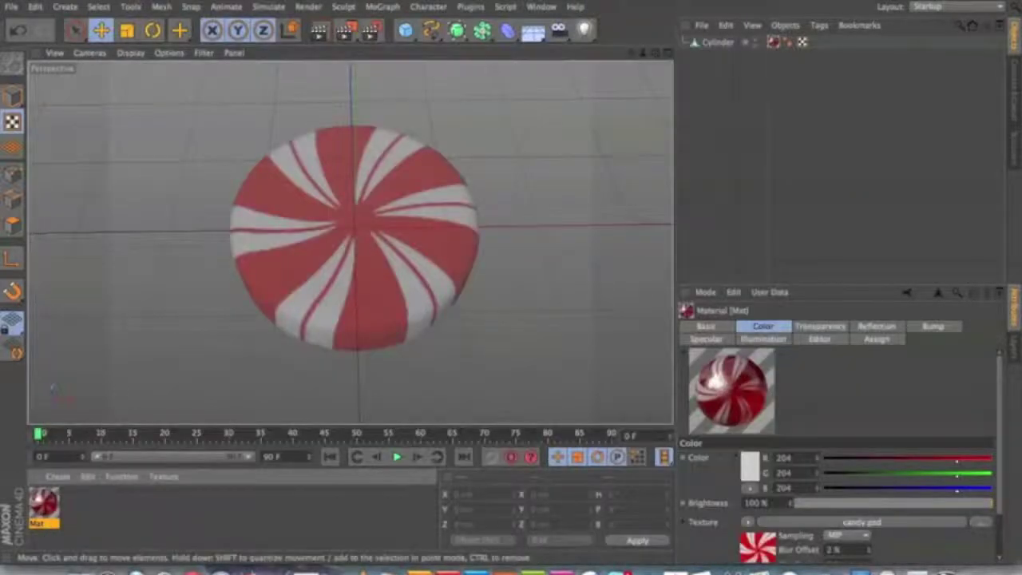
Set the Blur Offset of the candy material's Color texture to 0%
{"action": "double_click", "coordinate": [46, 503]}
{"action": "left_click", "coordinate": [254, 216]}
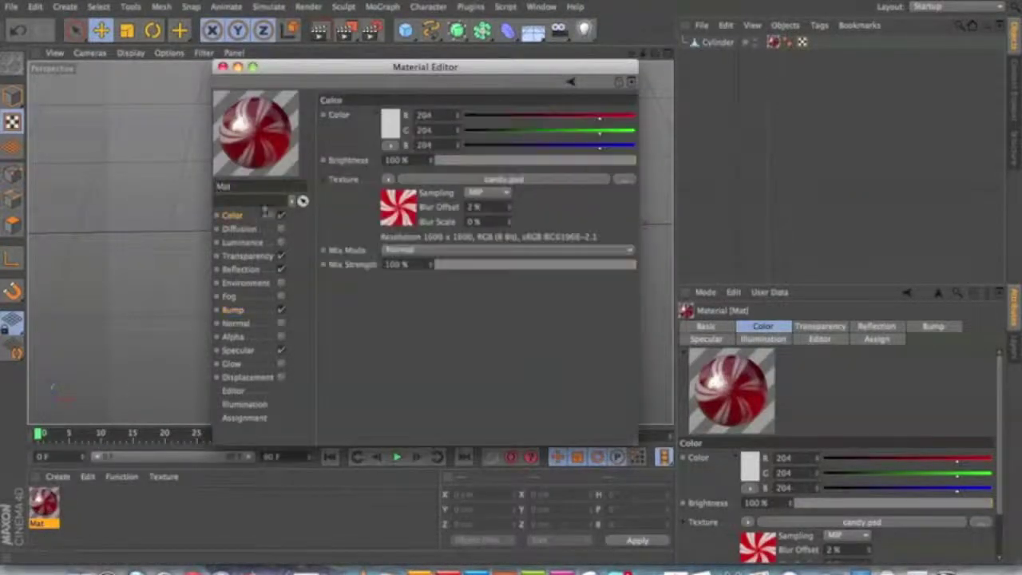
{"action": "double_click", "coordinate": [471, 207]}
{"action": "type", "text": "0"}
{"action": "key", "text": "Return"}
Reduce the candy material's Bump Strength to 13% and close the material editor
{"action": "left_click", "coordinate": [233, 310]}
{"action": "mouse_move", "coordinate": [536, 117]}
{"action": "left_mouse_down"}
{"action": "mouse_move", "coordinate": [520, 117]}
{"action": "mouse_move", "coordinate": [546, 118]}
{"action": "left_mouse_up"}
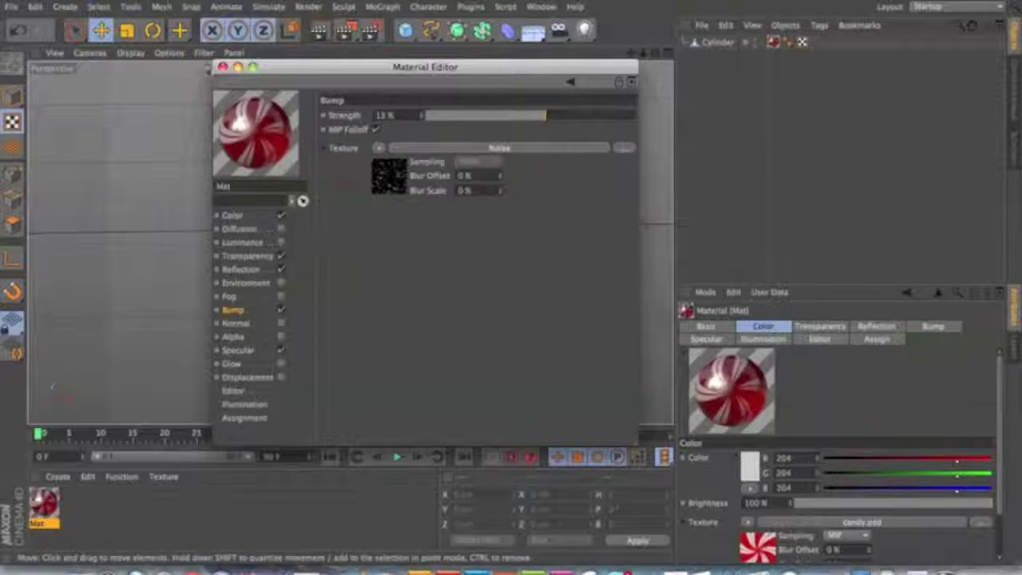
{"action": "left_click_drag", "start_coordinate": [222, 68], "coordinate": [220, 67]}
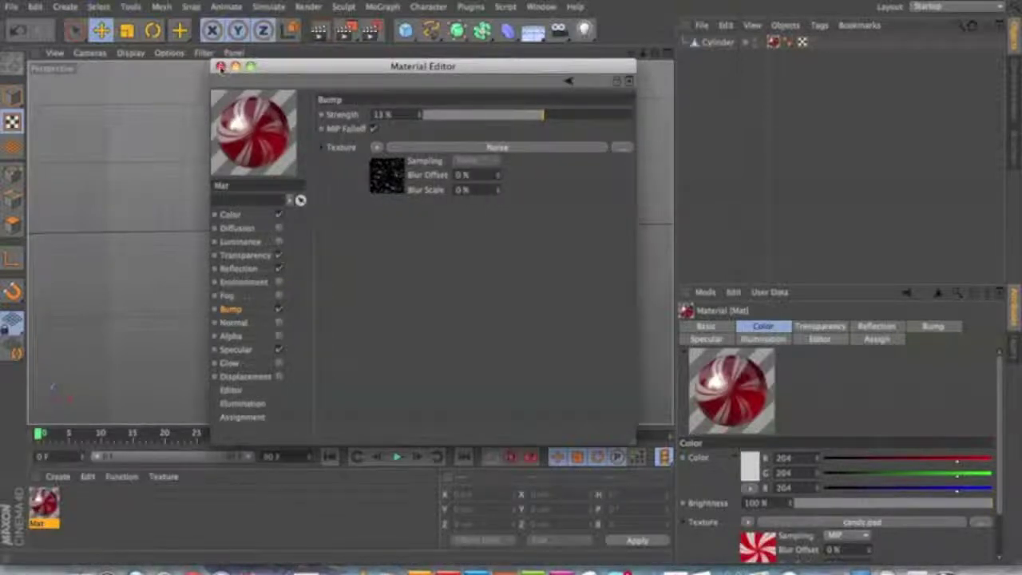
{"action": "left_click", "coordinate": [220, 67]}
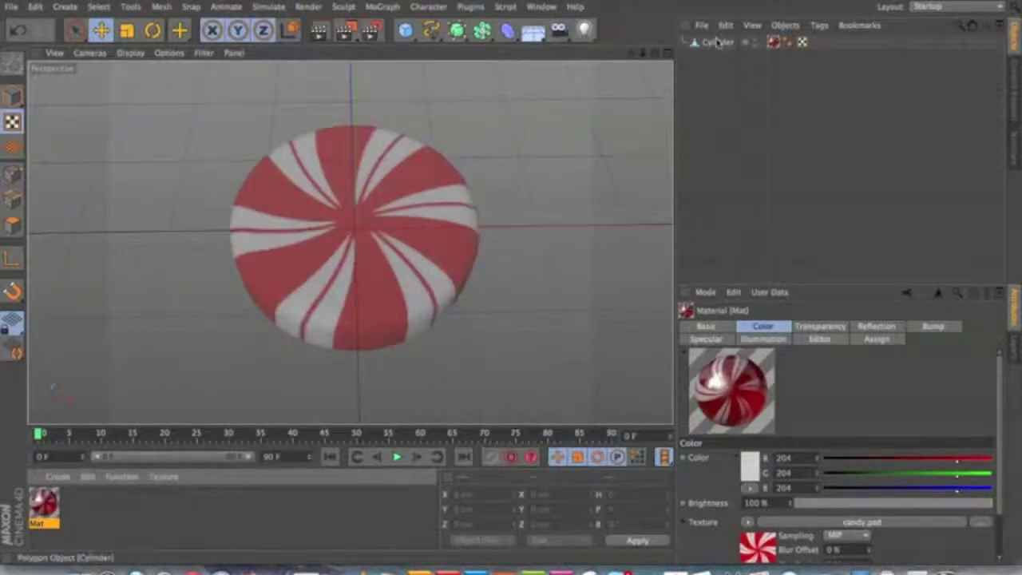
Switch the candy cylinder to model mode and rotate it to about H -13°, P 12.5° and B 17°
{"action": "left_click", "coordinate": [407, 182]}
{"action": "left_click", "coordinate": [75, 30]}
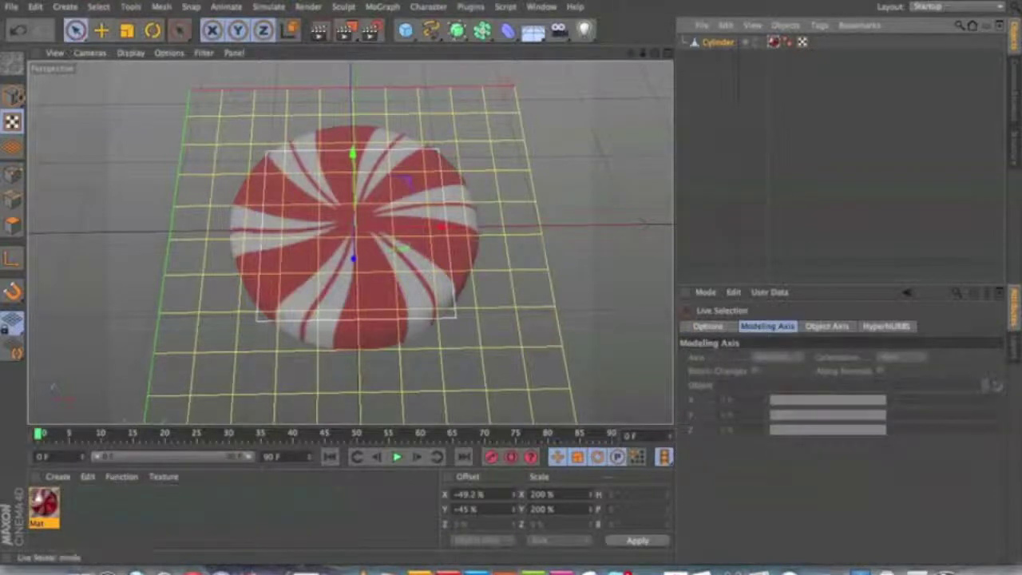
{"action": "left_click", "coordinate": [12, 96]}
{"action": "scroll", "coordinate": [376, 171], "scroll_direction": "down", "scroll_amount": 4}
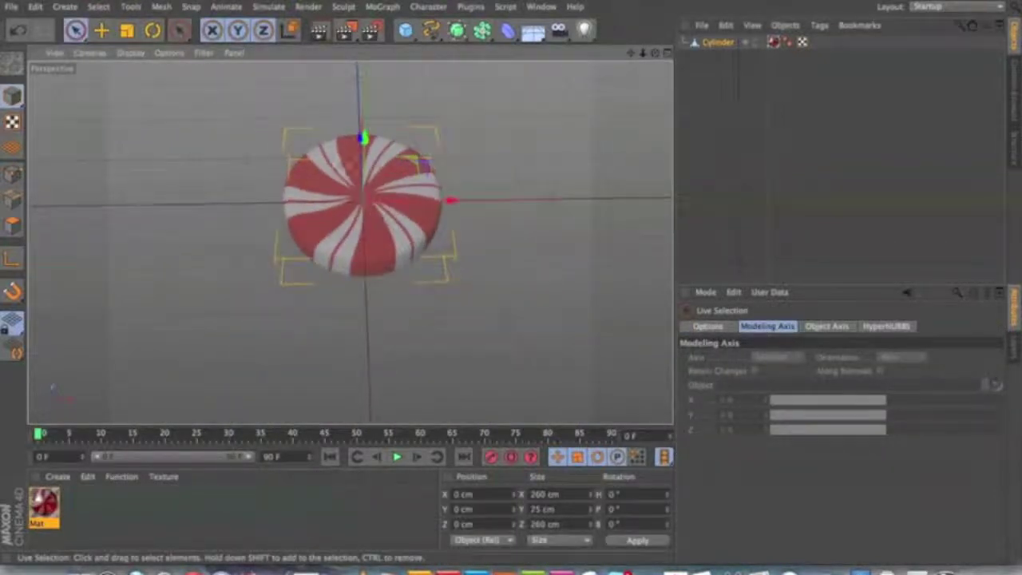
{"action": "left_click", "coordinate": [127, 31]}
{"action": "left_click", "coordinate": [152, 30]}
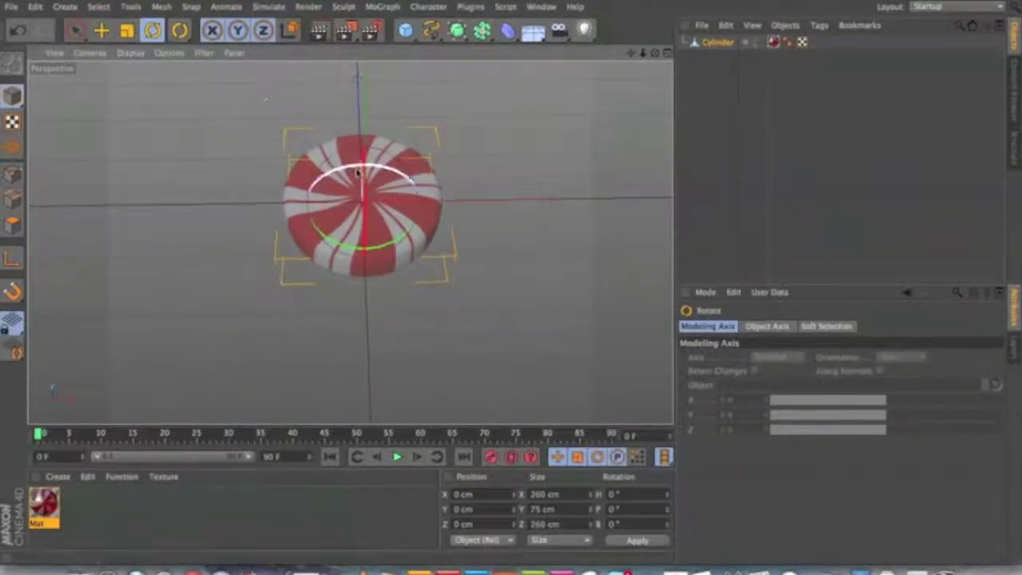
{"action": "left_click_drag", "start_coordinate": [493, 145], "coordinate": [488, 94], "text": "alt"}
{"action": "left_click", "coordinate": [382, 6]}
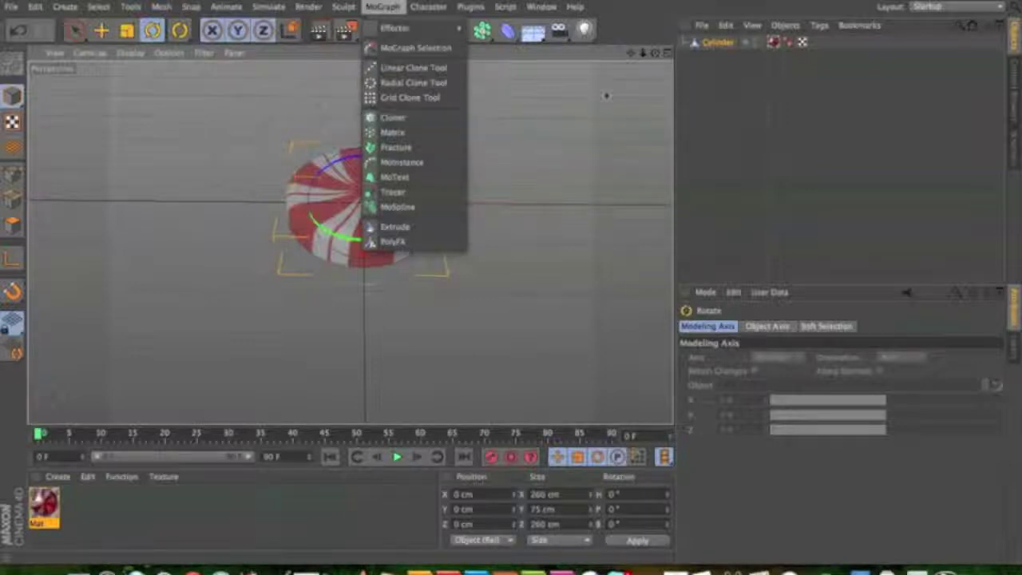
{"action": "left_click", "coordinate": [766, 86]}
{"action": "left_click_drag", "start_coordinate": [394, 180], "coordinate": [385, 247]}
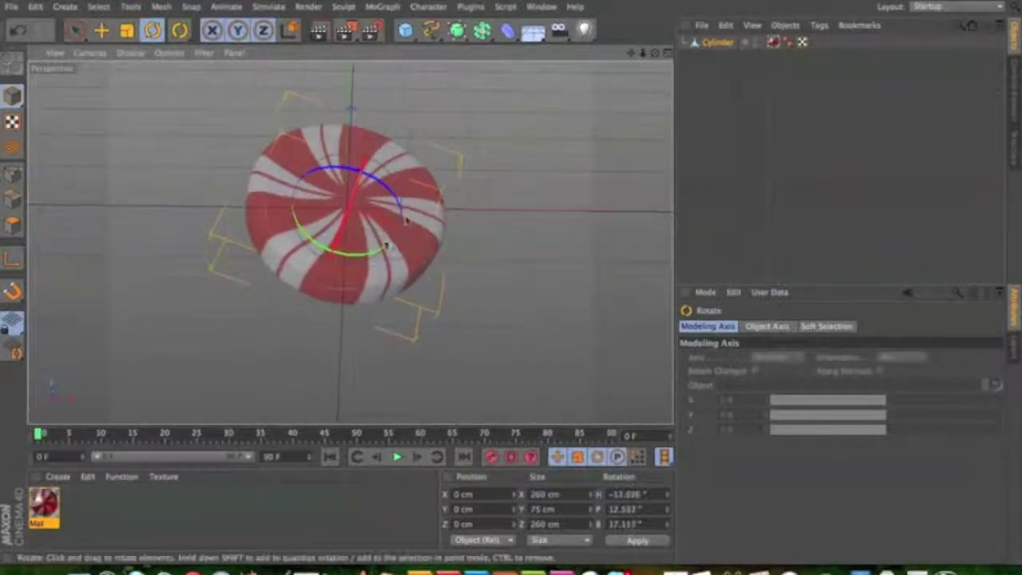
Add an area light and move it up and to the side of the candy, to about X 272 cm and Y 164 cm
{"action": "scroll", "coordinate": [515, 140], "scroll_direction": "down", "scroll_amount": 3}
{"action": "left_click_drag", "start_coordinate": [516, 133], "coordinate": [449, 194], "text": "alt"}
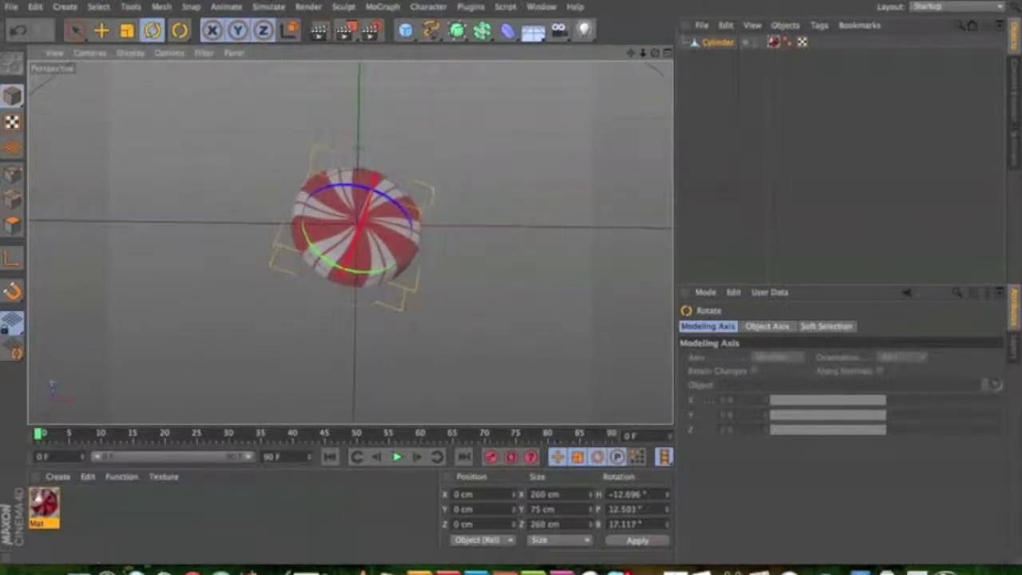
{"action": "left_click", "coordinate": [585, 30]}
{"action": "left_click", "coordinate": [710, 74]}
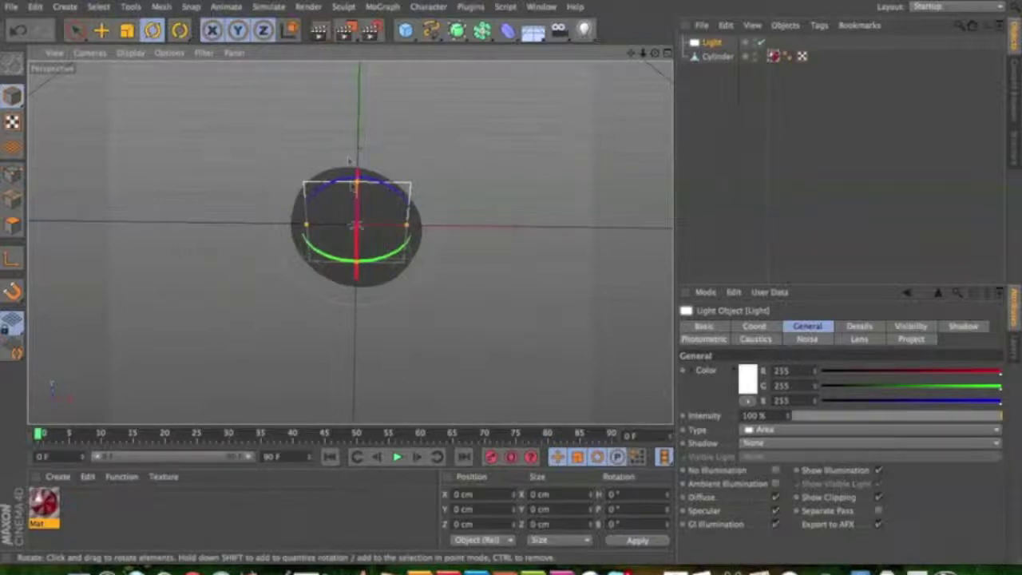
{"action": "left_click", "coordinate": [104, 33]}
{"action": "left_click_drag", "start_coordinate": [358, 143], "coordinate": [358, 76]}
{"action": "left_click_drag", "start_coordinate": [449, 152], "coordinate": [602, 153]}
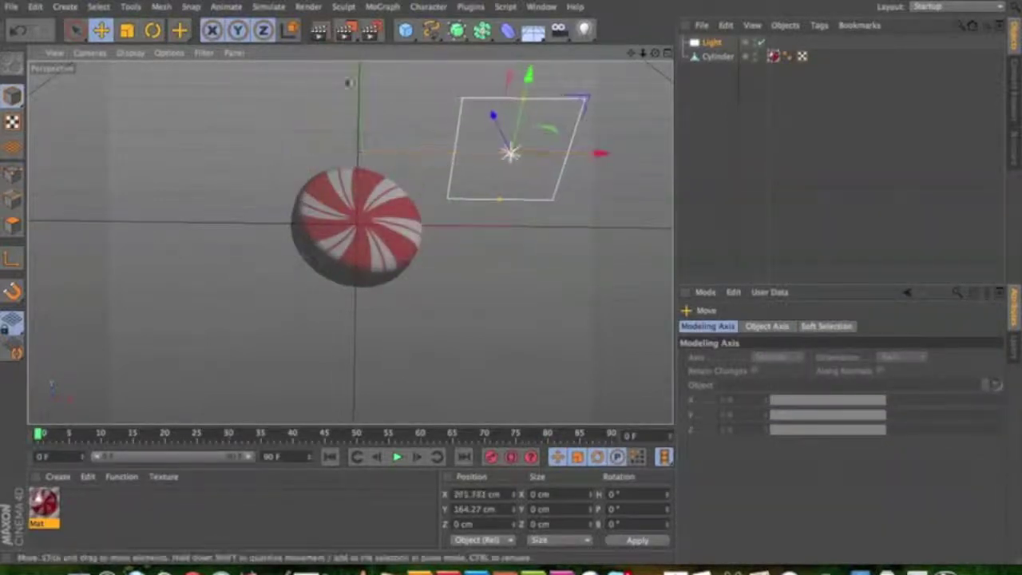
Rotate the area light to H -100° and P 40°, and move it to about X 211, Y 227 and Z -44 cm
{"action": "left_click", "coordinate": [151, 32]}
{"action": "mouse_move", "coordinate": [547, 190]}
{"action": "left_mouse_down"}
{"action": "mouse_move", "coordinate": [545, 162]}
{"action": "mouse_move", "coordinate": [535, 176]}
{"action": "left_mouse_up"}
{"action": "left_click_drag", "start_coordinate": [473, 119], "coordinate": [437, 148]}
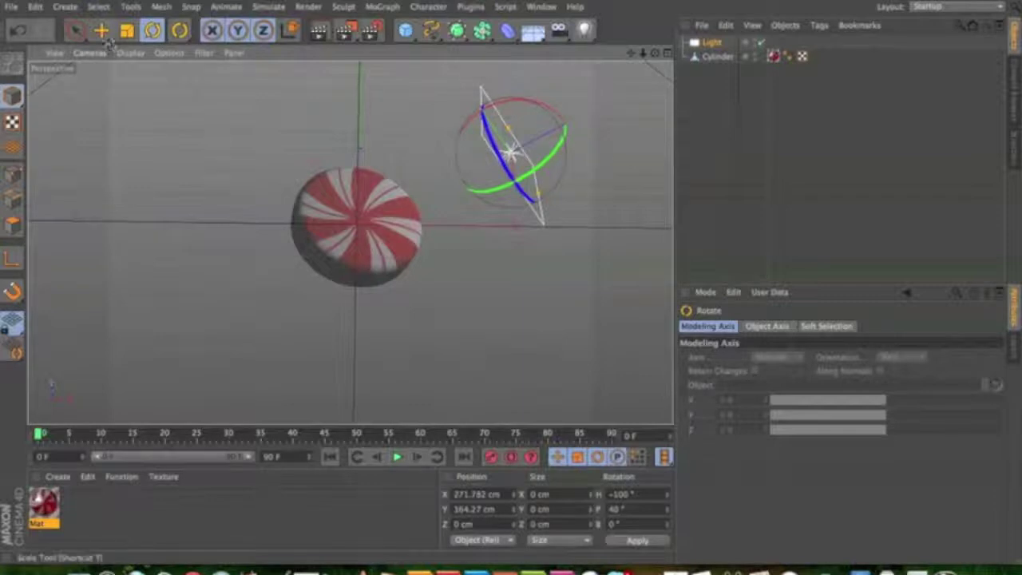
{"action": "key", "text": "e"}
{"action": "left_click_drag", "start_coordinate": [517, 204], "coordinate": [519, 222]}
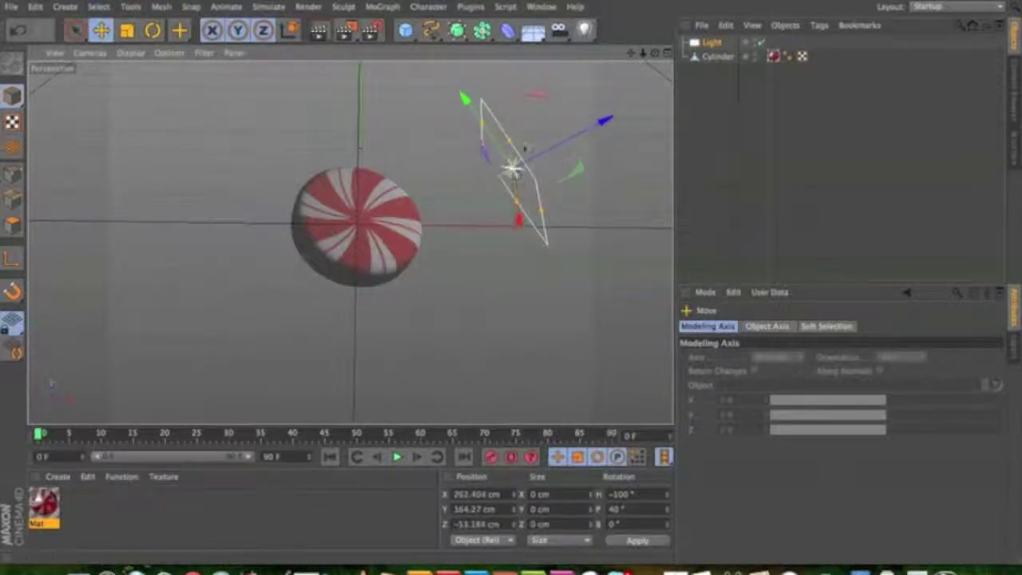
{"action": "left_click_drag", "start_coordinate": [461, 100], "coordinate": [431, 67]}
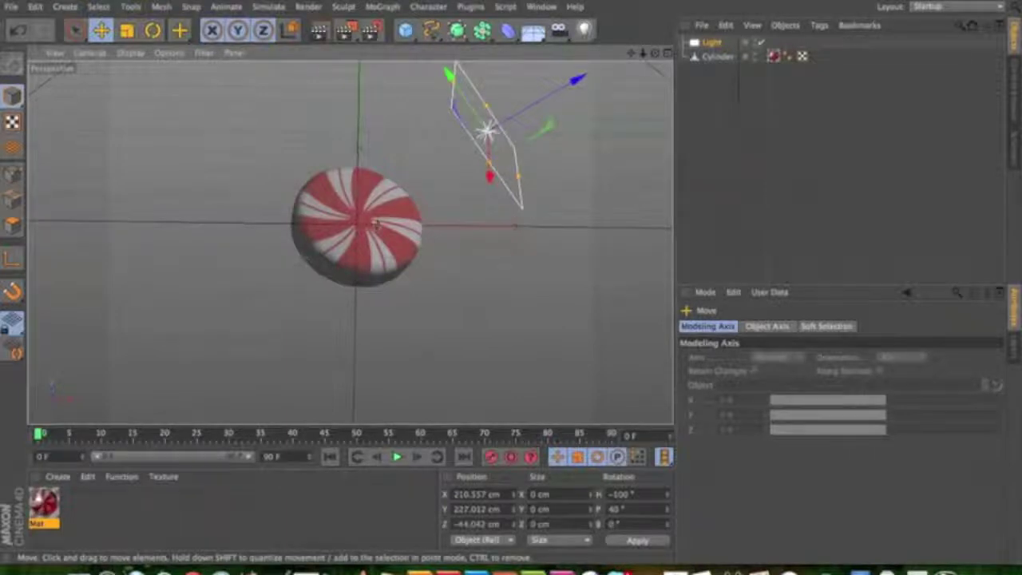
Add a Sky object to the scene, create a new material and apply it to the sky
{"action": "scroll", "coordinate": [377, 224], "scroll_direction": "up", "scroll_amount": 5}
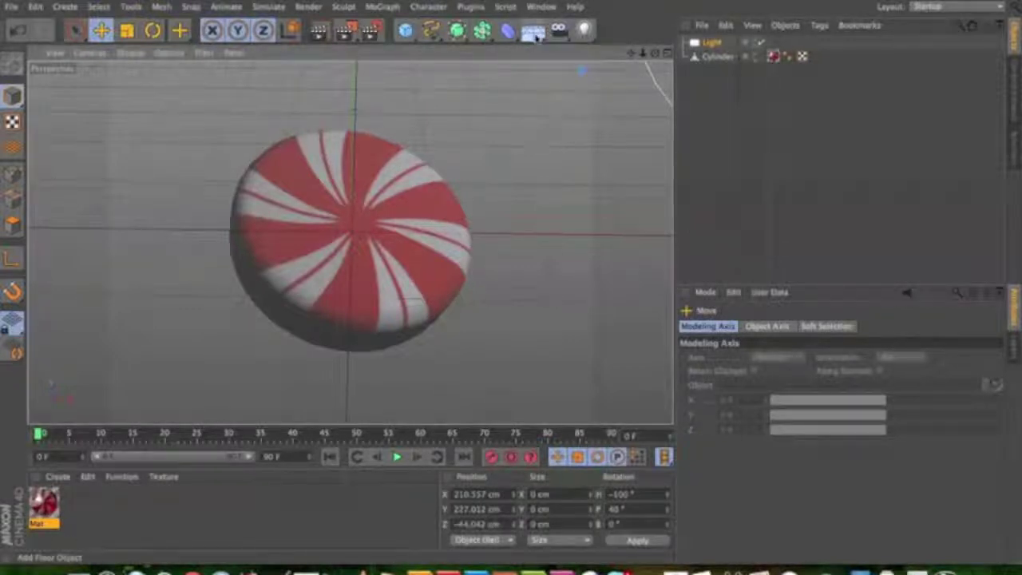
{"action": "left_click", "coordinate": [536, 35]}
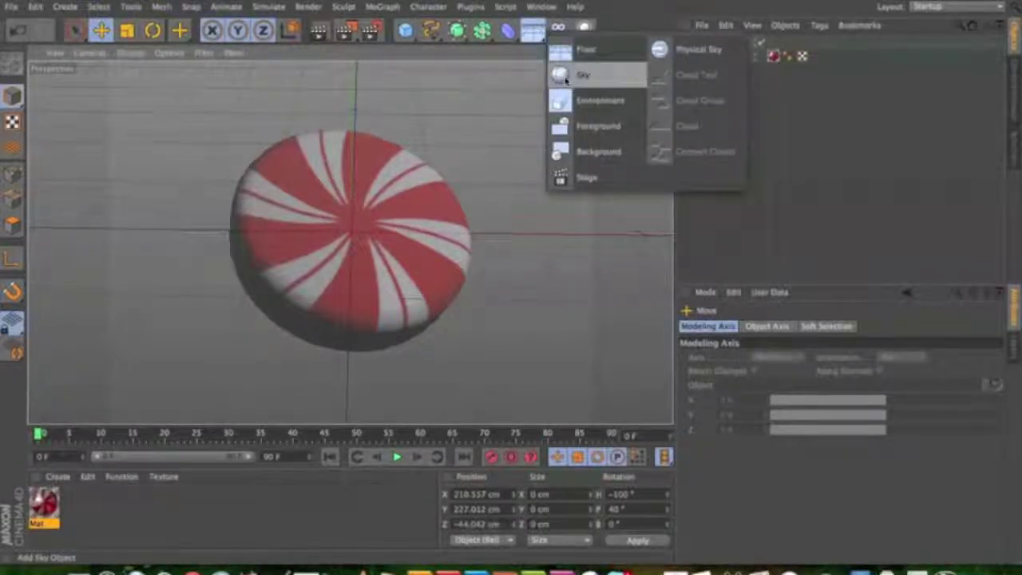
{"action": "left_click", "coordinate": [563, 76]}
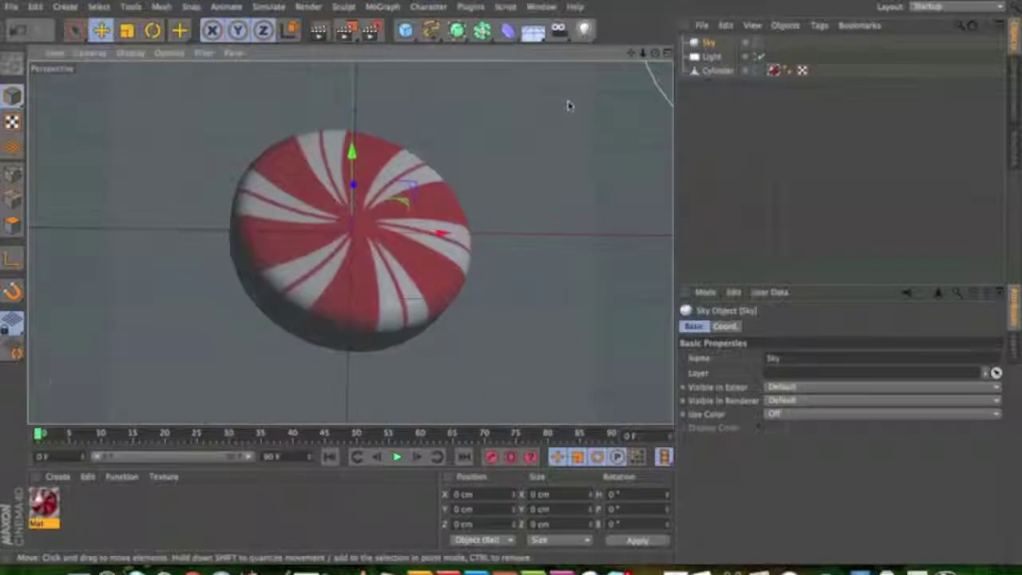
{"action": "double_click", "coordinate": [127, 507]}
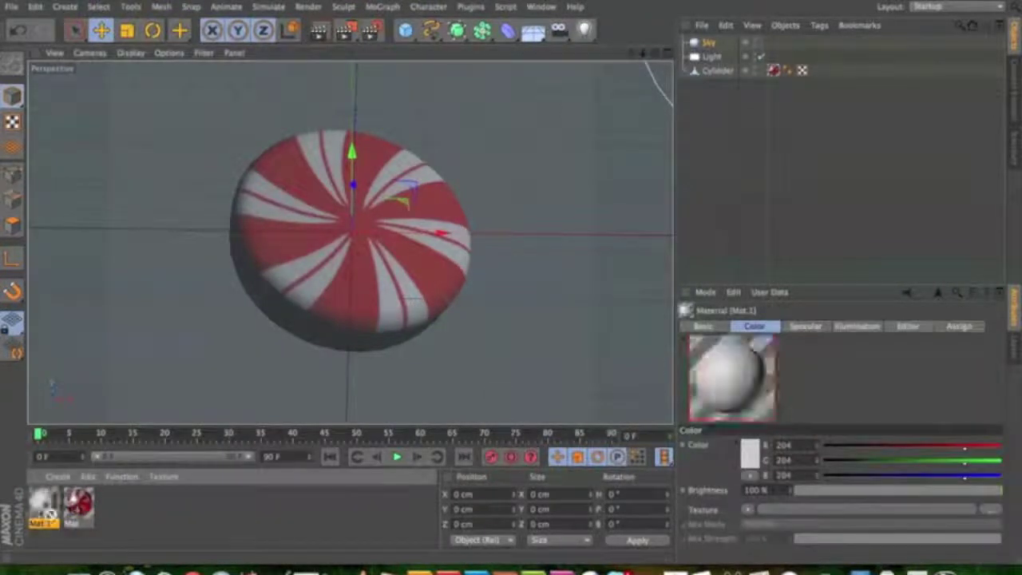
{"action": "left_click_drag", "start_coordinate": [45, 504], "coordinate": [662, 97]}
{"action": "left_click_drag", "start_coordinate": [710, 47], "coordinate": [709, 44]}
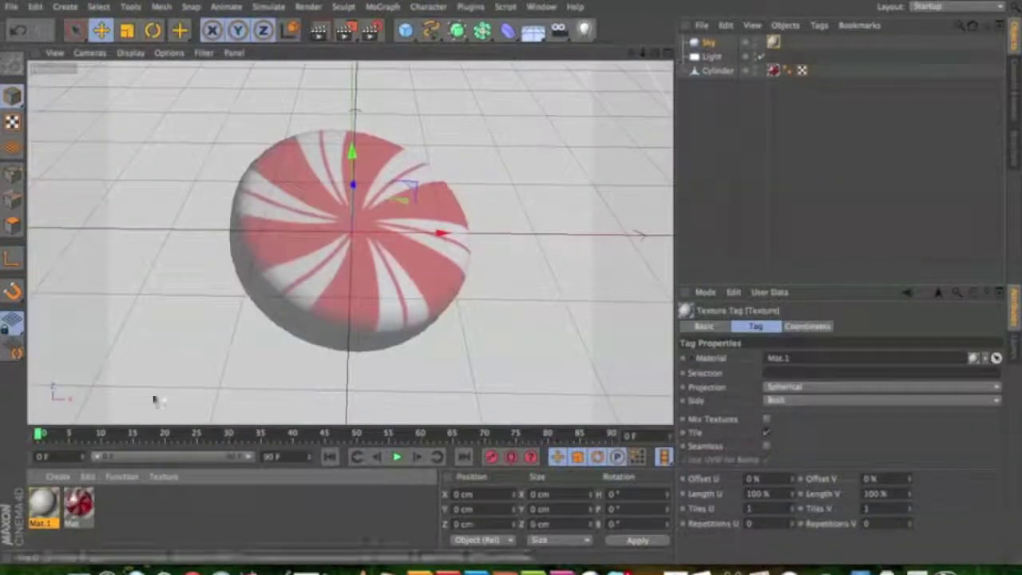
Change the sky material's color to pink, about R 255, G 170, B 205
{"action": "double_click", "coordinate": [44, 503]}
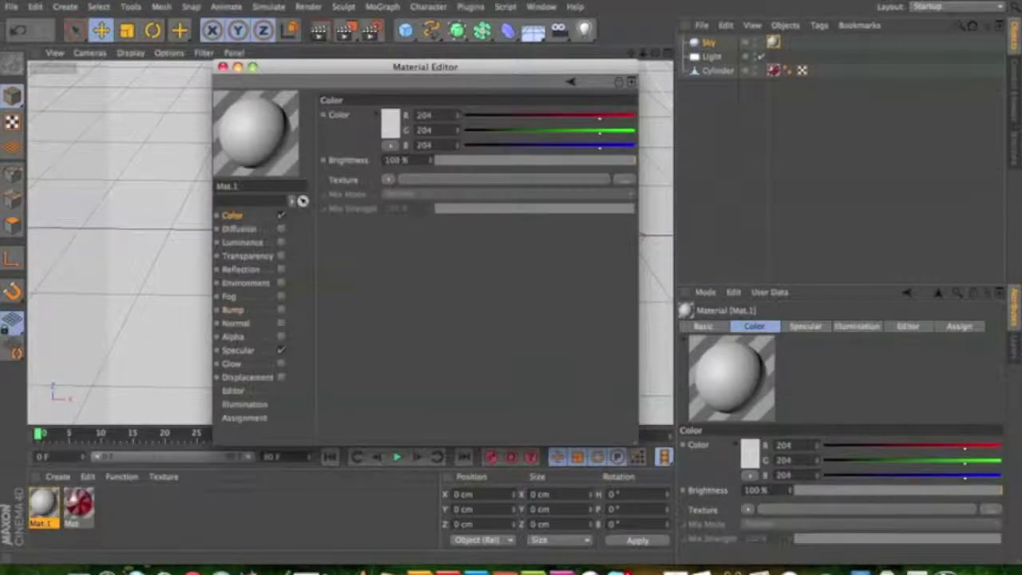
{"action": "left_click", "coordinate": [389, 126]}
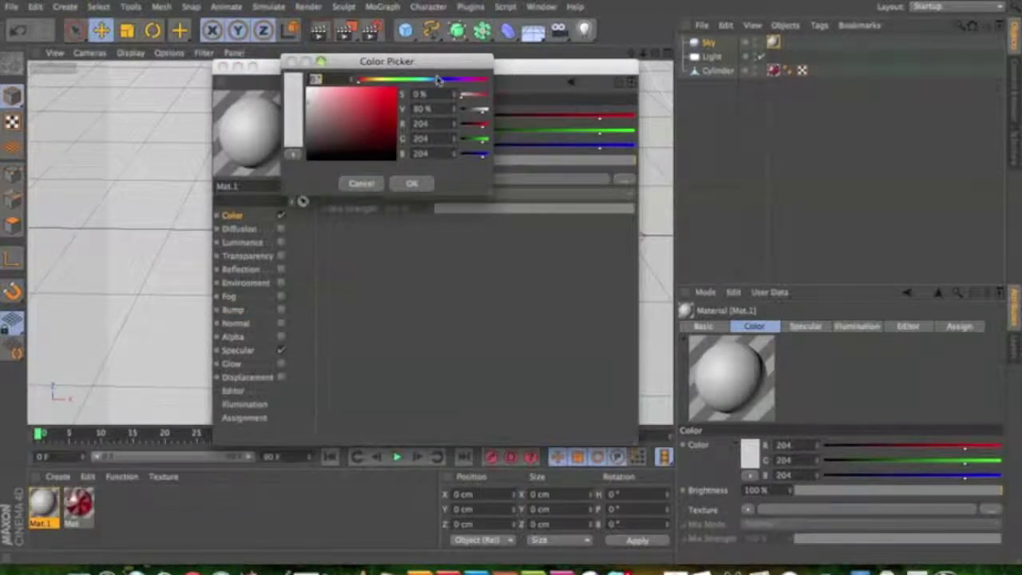
{"action": "left_click", "coordinate": [467, 81]}
{"action": "left_click_drag", "start_coordinate": [349, 110], "coordinate": [335, 83]}
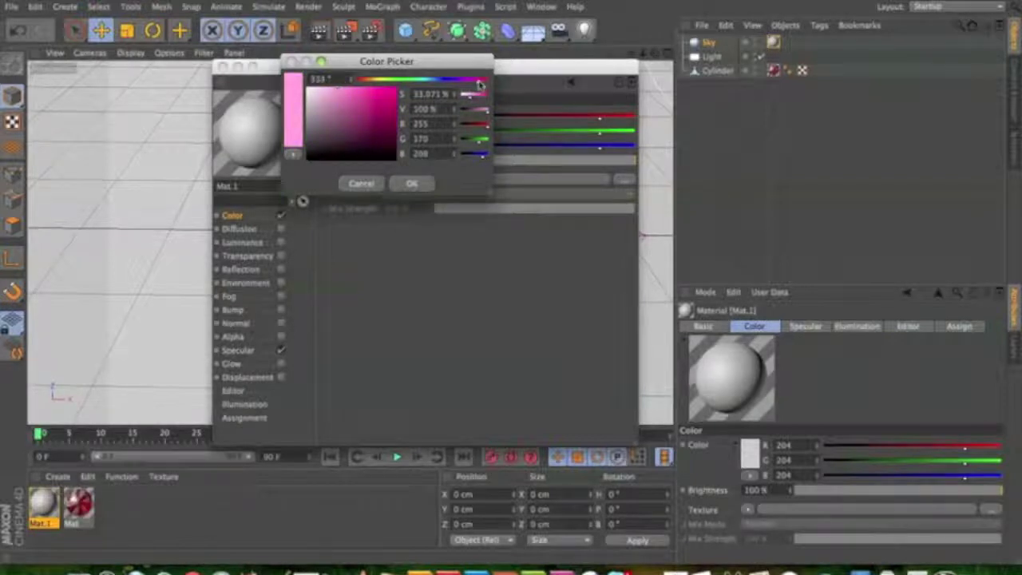
{"action": "left_click", "coordinate": [411, 183]}
{"action": "left_click", "coordinate": [223, 67]}
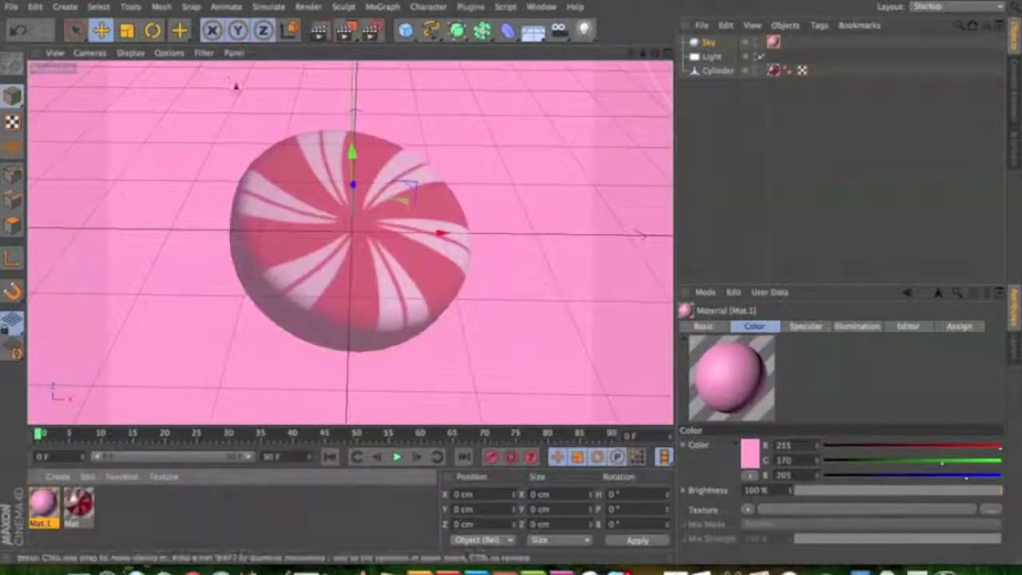
Reframe the candy slightly, render it to the Picture Viewer against the pink sky and review the finished image
{"action": "middle_click_drag", "start_coordinate": [445, 183], "coordinate": [429, 171], "text": "alt"}
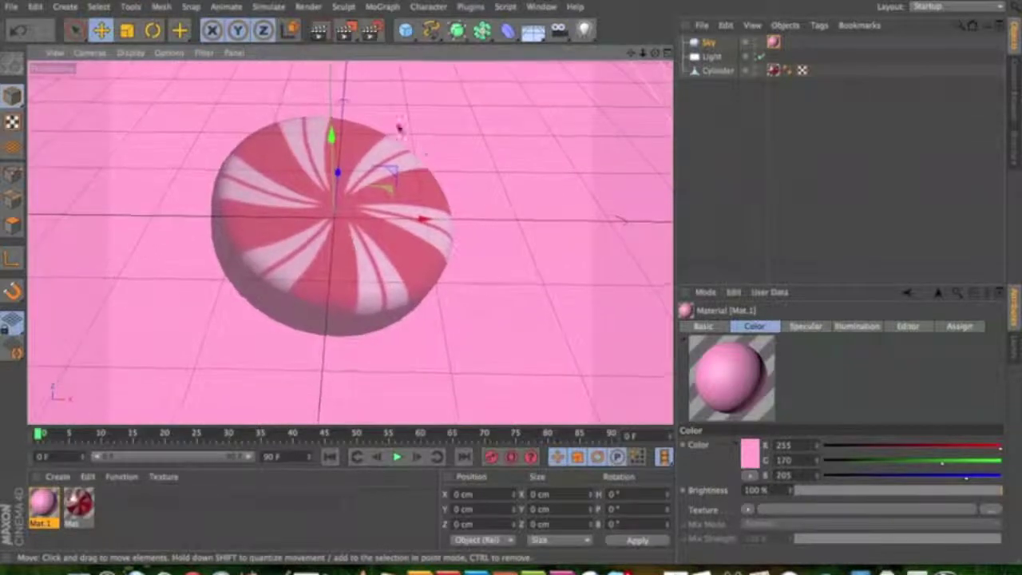
{"action": "left_click", "coordinate": [345, 32]}
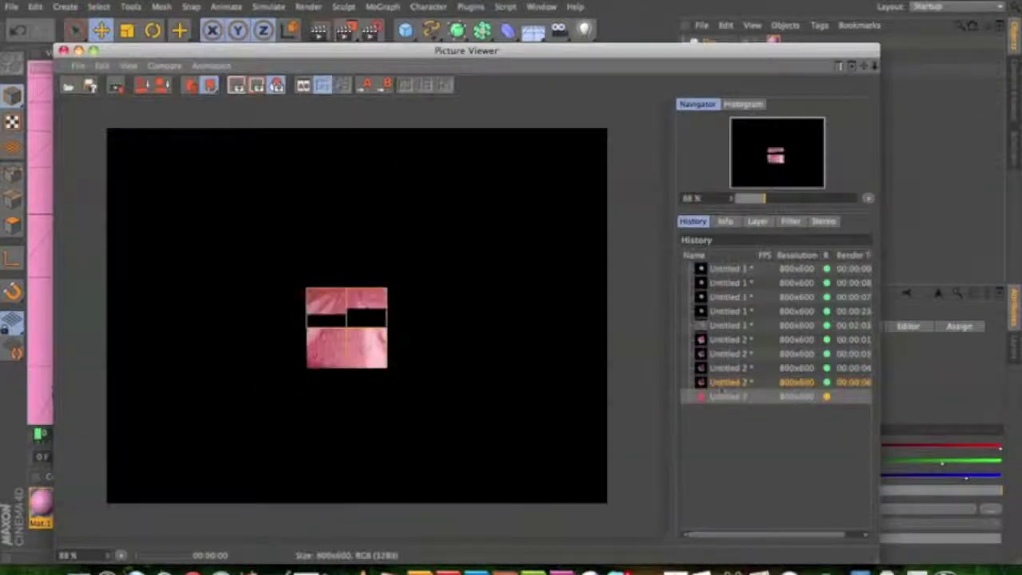
{"action": "left_click", "coordinate": [721, 384]}
{"action": "left_click", "coordinate": [724, 396]}
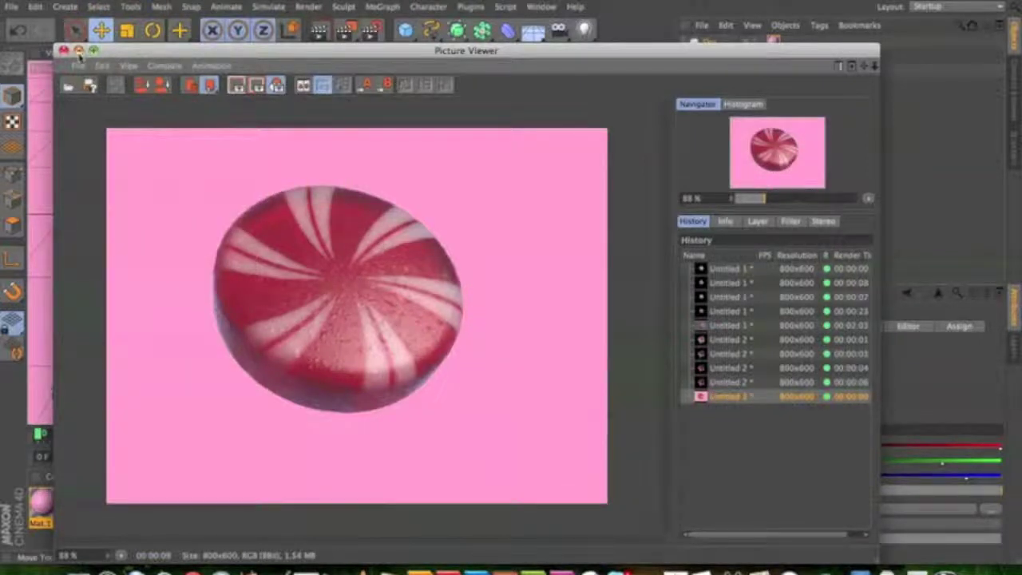
{"action": "left_click", "coordinate": [63, 51]}
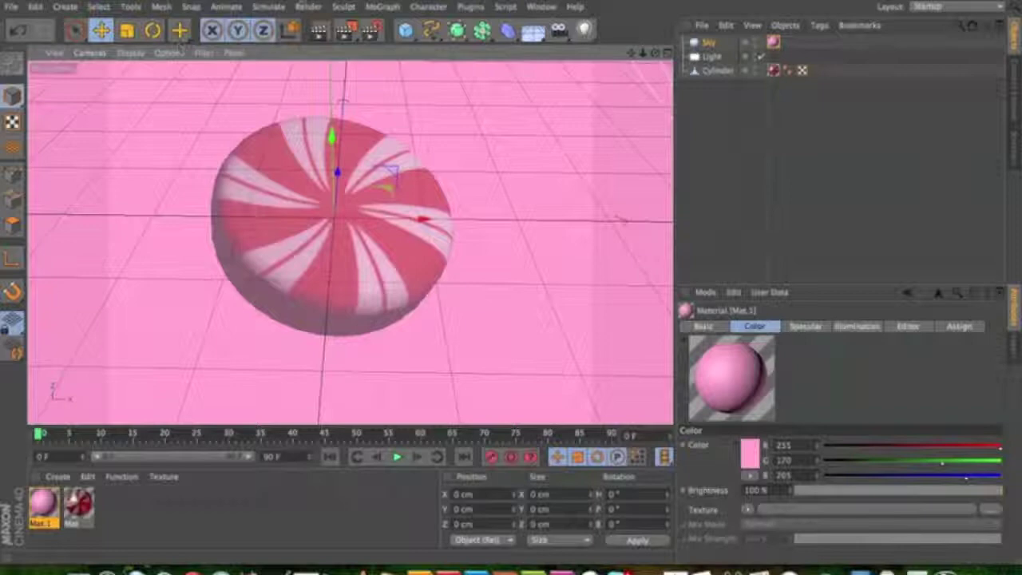
Add the Global Illumination effect to the render settings and show its general options
{"action": "left_click", "coordinate": [370, 32]}
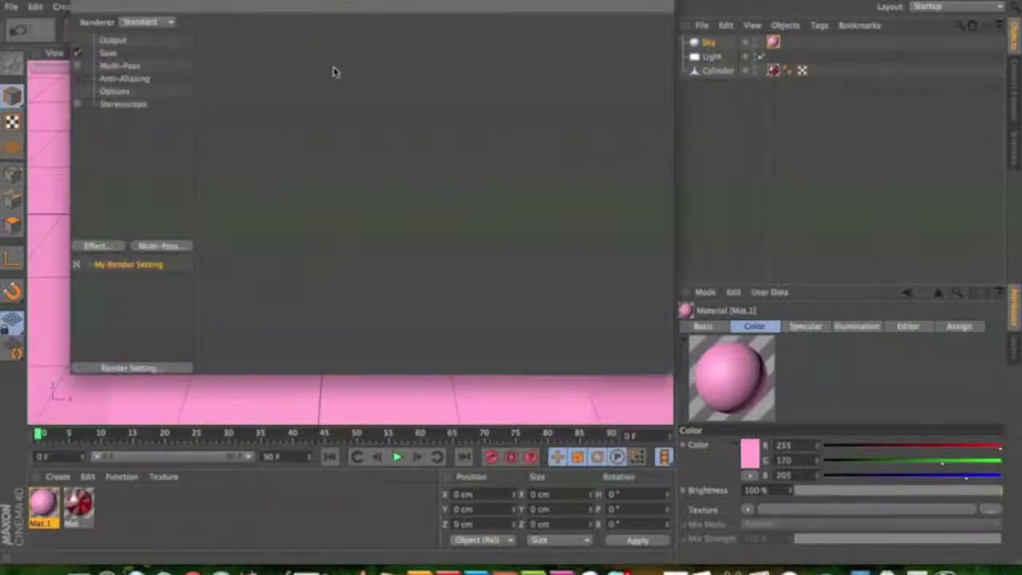
{"action": "left_click", "coordinate": [96, 246]}
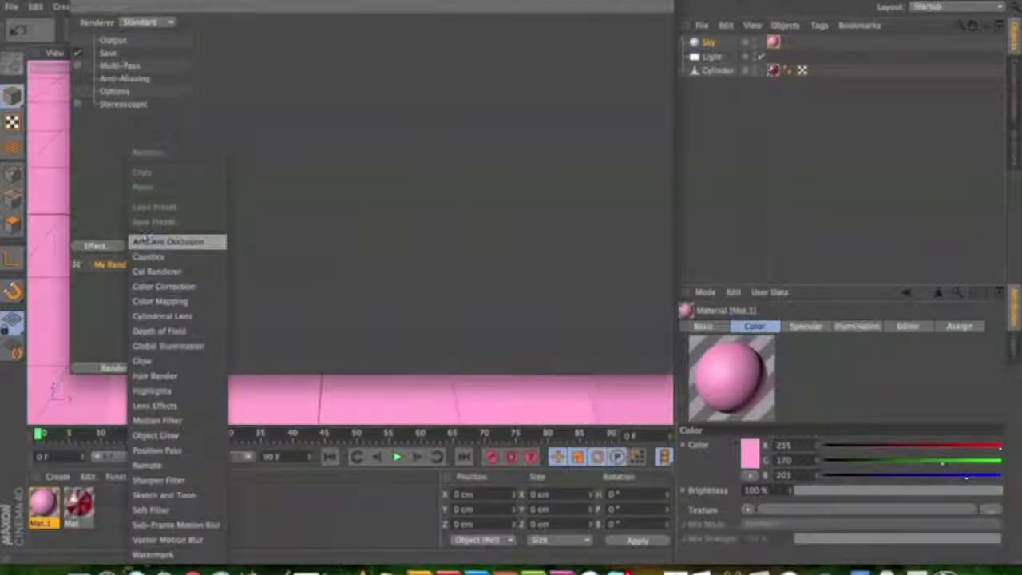
{"action": "left_click", "coordinate": [169, 347]}
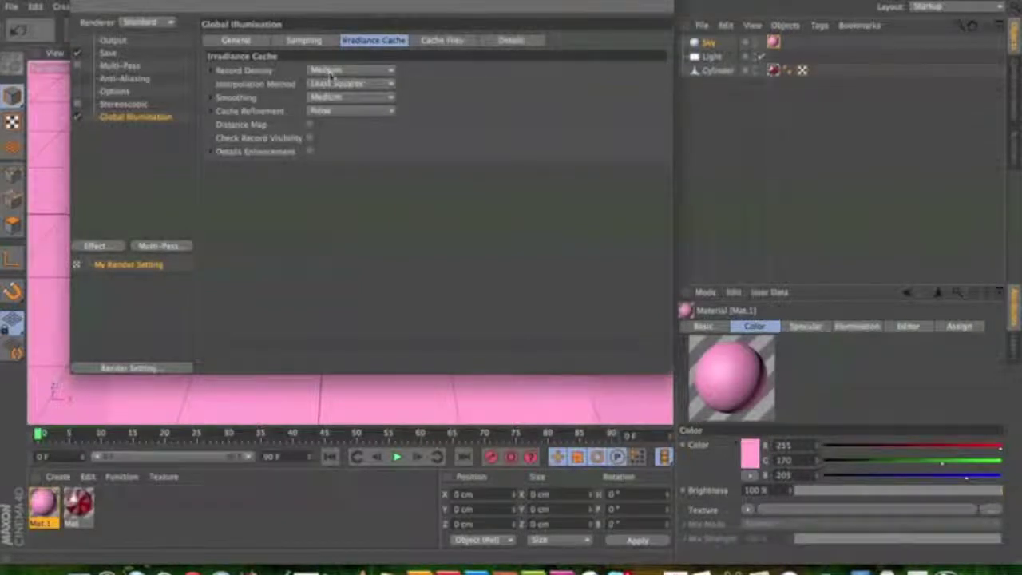
{"action": "left_click", "coordinate": [237, 40]}
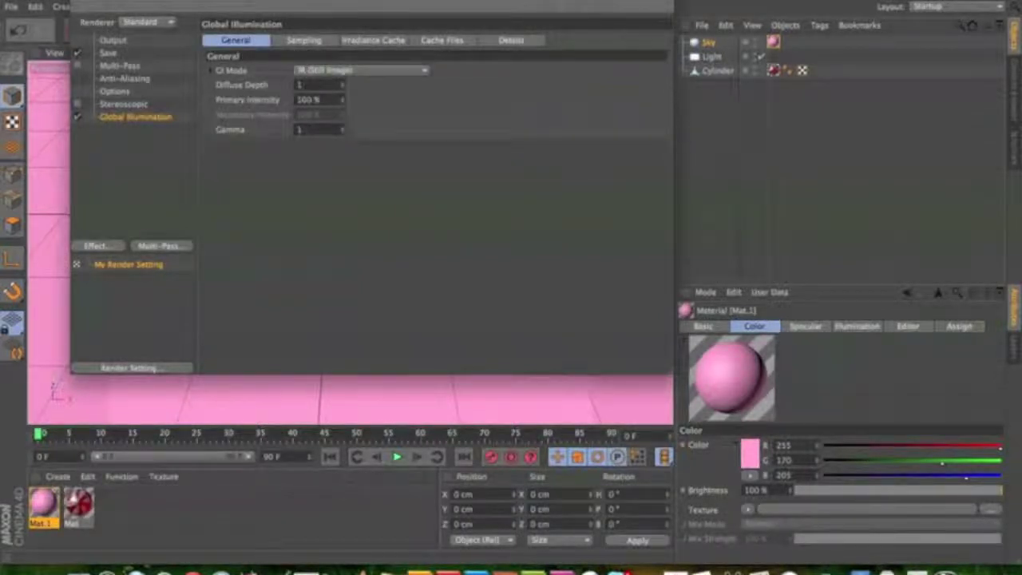
{"action": "key", "text": "Return"}
Choose the sample level and the irradiance cache record density for Global Illumination
{"action": "left_click", "coordinate": [320, 42]}
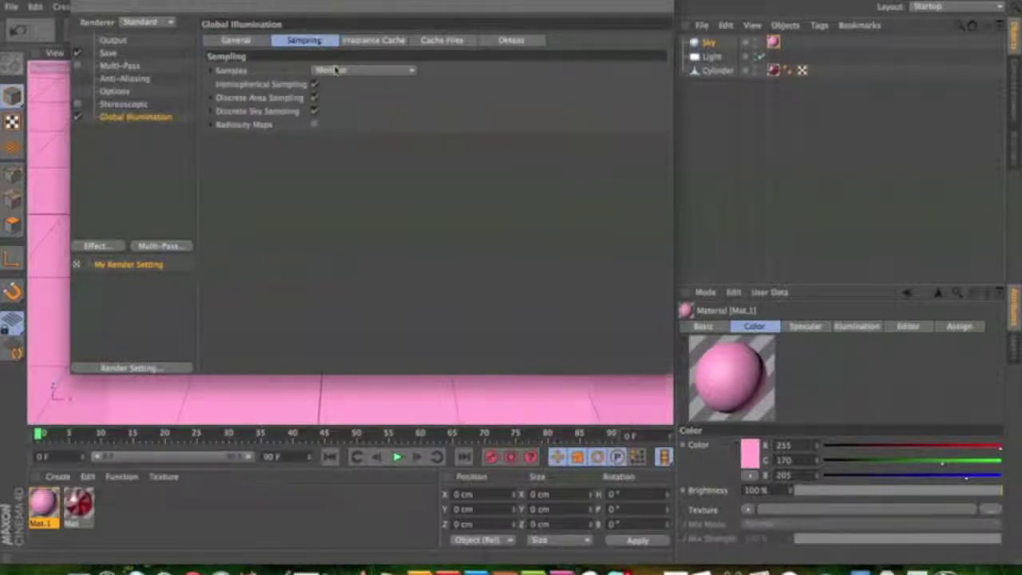
{"action": "left_click", "coordinate": [363, 69]}
{"action": "left_click", "coordinate": [342, 114]}
{"action": "left_click", "coordinate": [367, 42]}
{"action": "left_click", "coordinate": [361, 71]}
{"action": "left_click", "coordinate": [355, 111]}
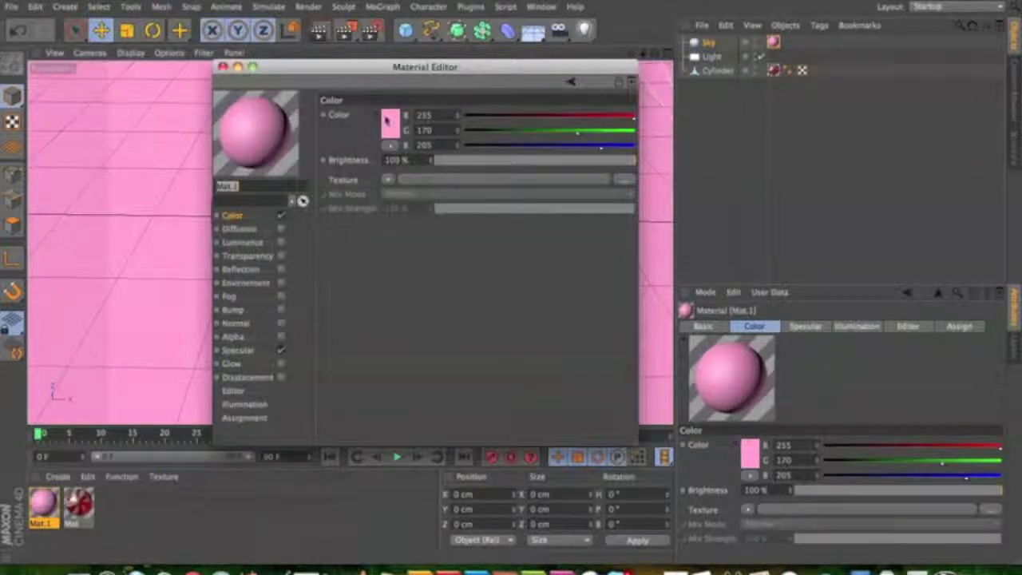
Lighten the sky material's color to a pale pink, about R 255, G 204, B 225
{"action": "left_click", "coordinate": [388, 121]}
{"action": "left_click_drag", "start_coordinate": [321, 75], "coordinate": [325, 76]}
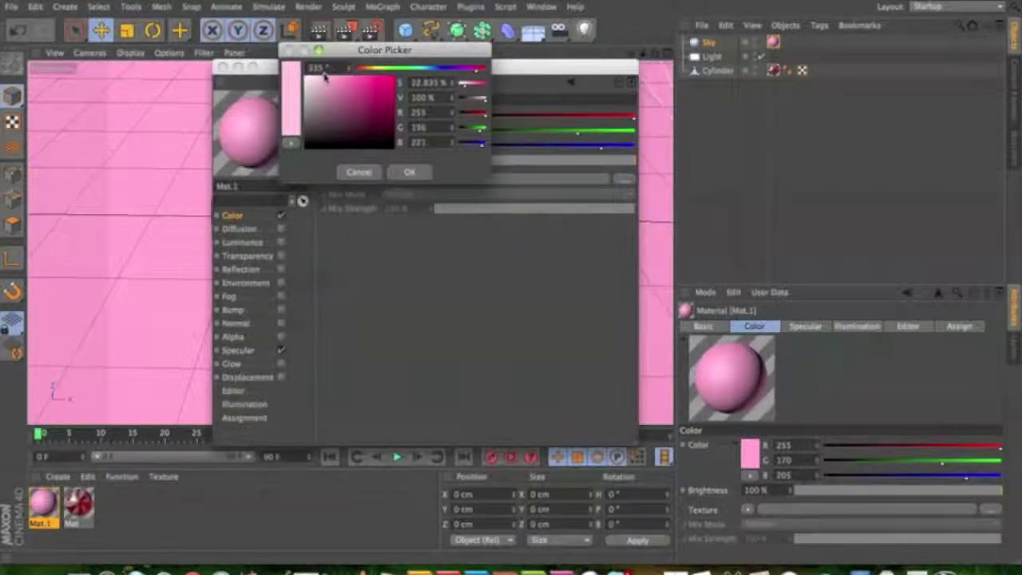
{"action": "left_click", "coordinate": [409, 171]}
{"action": "left_click", "coordinate": [223, 71]}
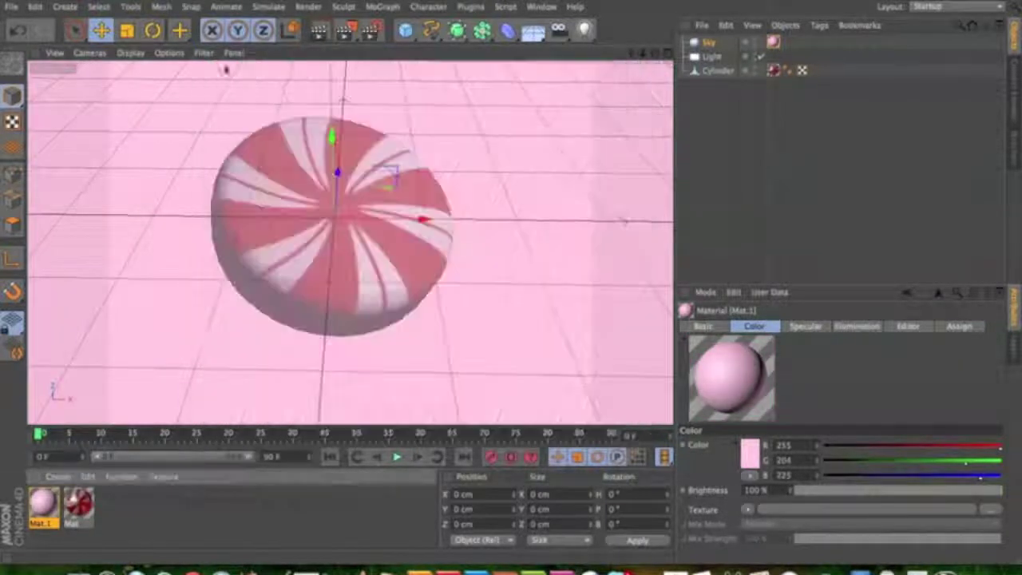
Render the candy with Global Illumination to the Picture Viewer, review the image and close the viewer
{"action": "left_click", "coordinate": [344, 30]}
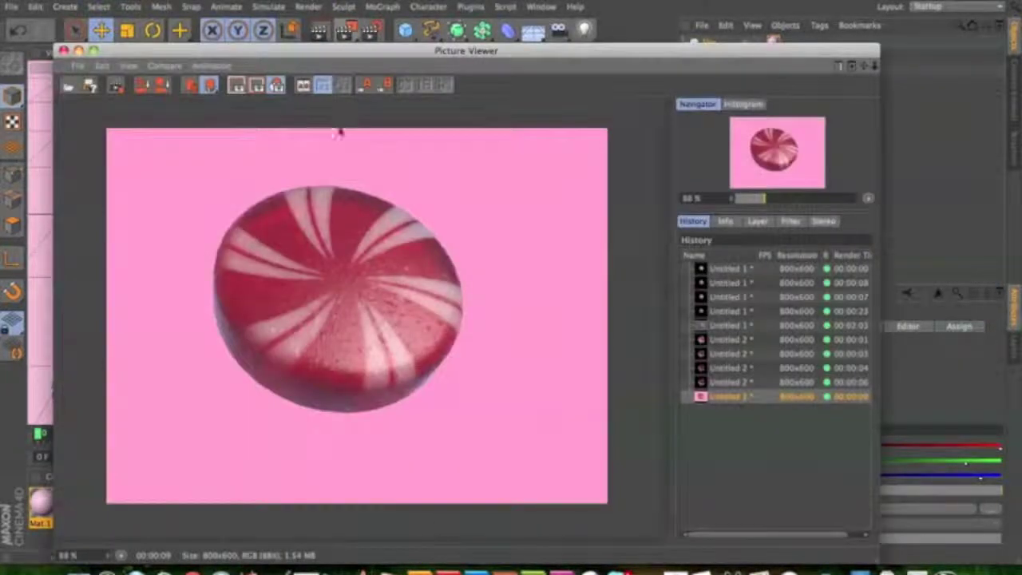
{"action": "left_click_drag", "start_coordinate": [413, 56], "coordinate": [408, 23]}
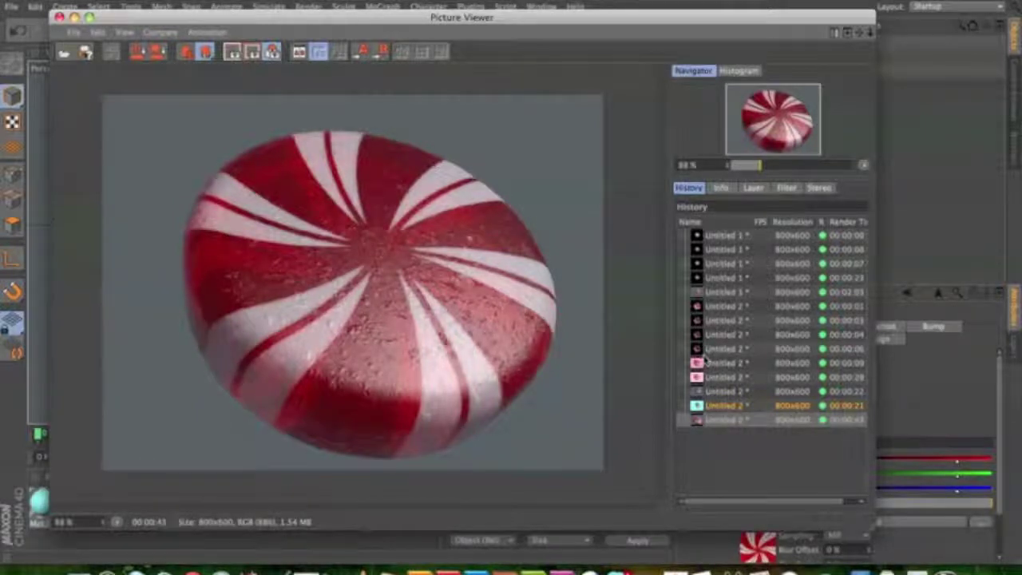
{"action": "left_click", "coordinate": [59, 17]}
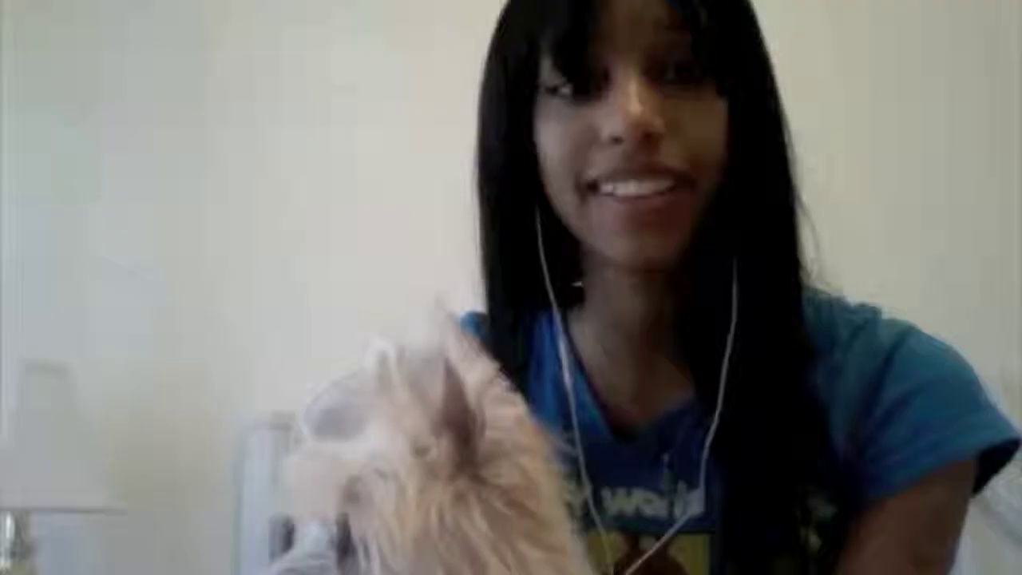